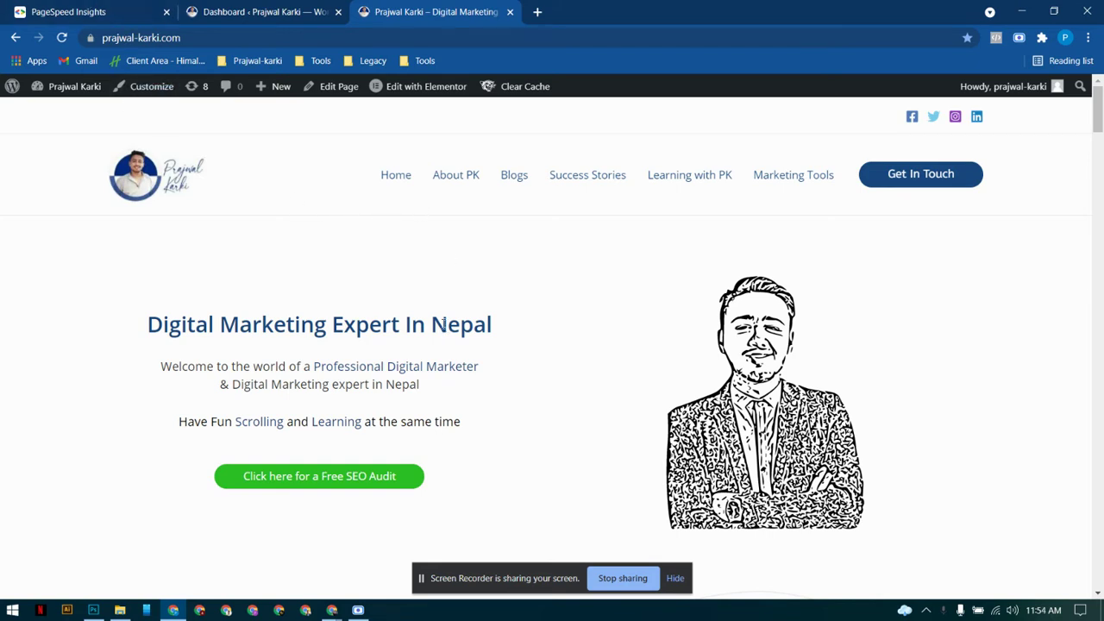
# - Switch to PageSpeed Insights and compare the site's desktop and mobile performance reports
pyautogui.click(93, 9)
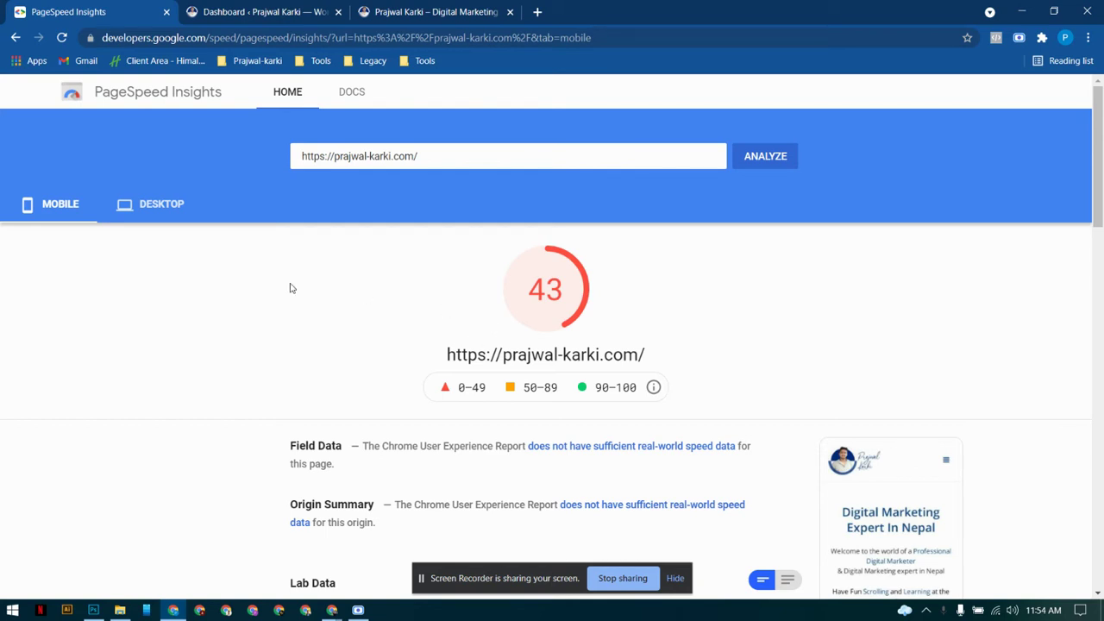
pyautogui.click(157, 215)
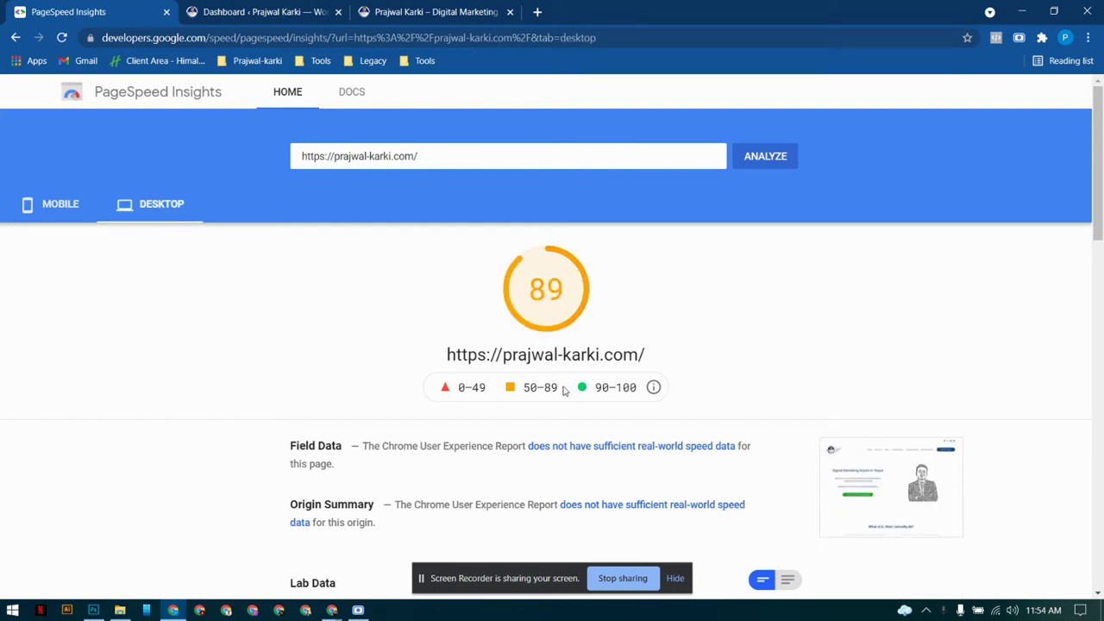
pyautogui.click(74, 215)
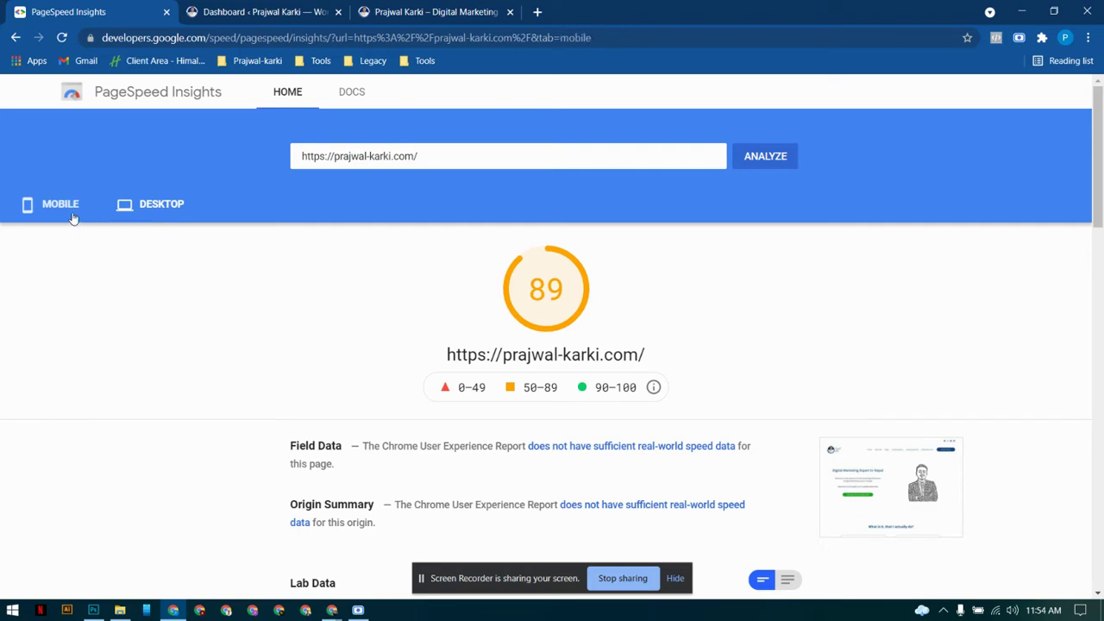
# - Examine the details of the "Reduce unused CSS" opportunity in the mobile report, then collapse it
pyautogui.scroll(-10, 465, 342)
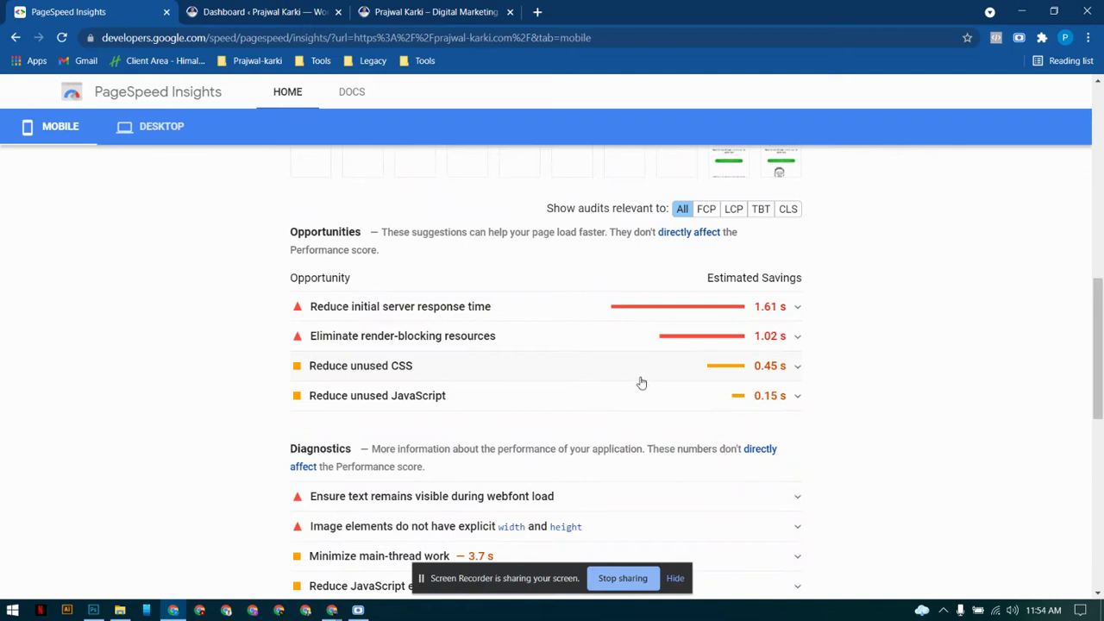
pyautogui.click(638, 379)
pyautogui.scroll(-3, 638, 383)
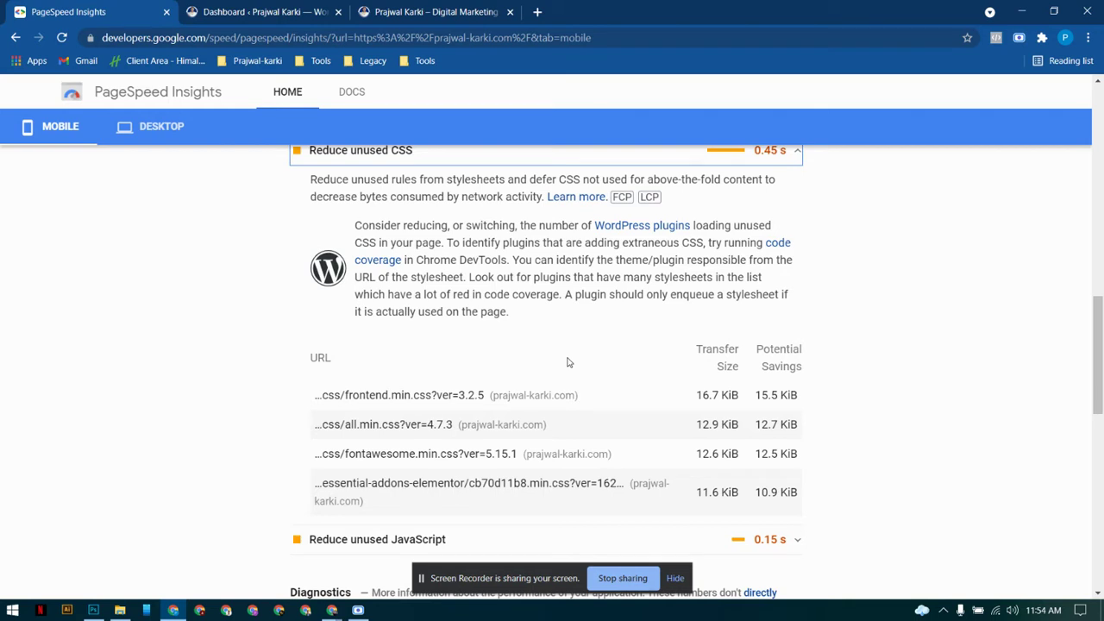
pyautogui.scroll(3, 552, 354)
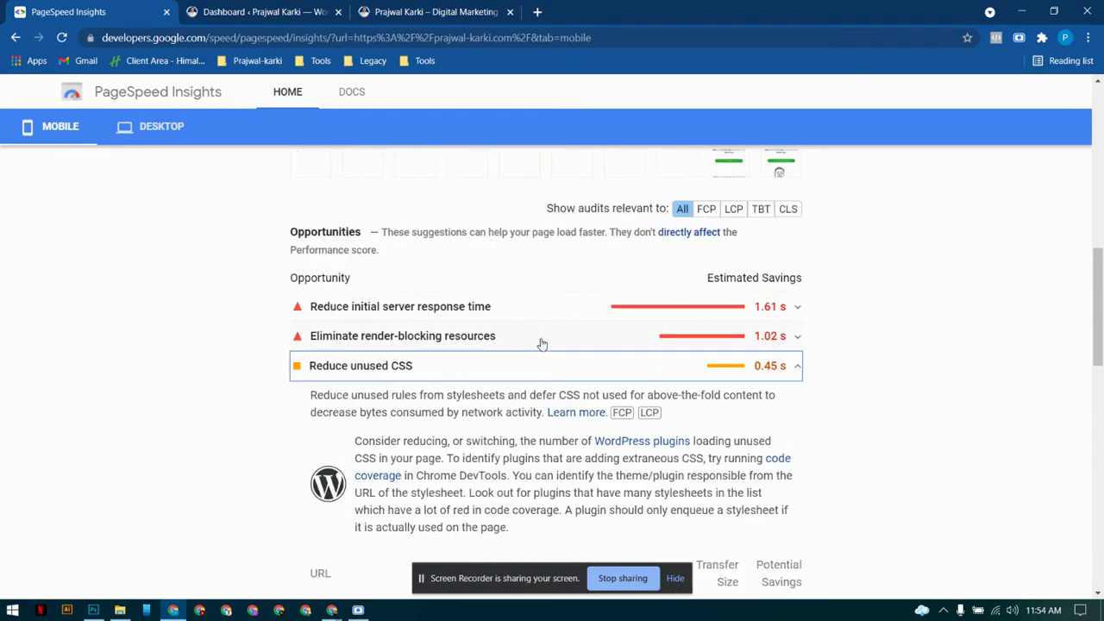
pyautogui.click(536, 363)
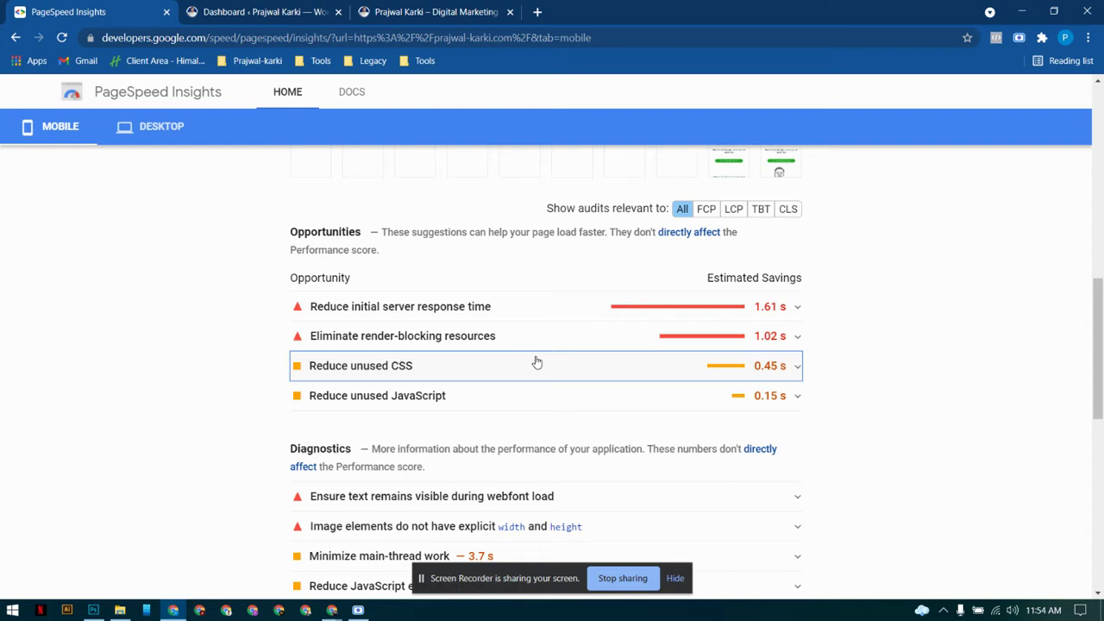
# - Examine the details of the "Reduce unused JavaScript" opportunity in the mobile report and collapse it again
pyautogui.scroll(-1, 518, 379)
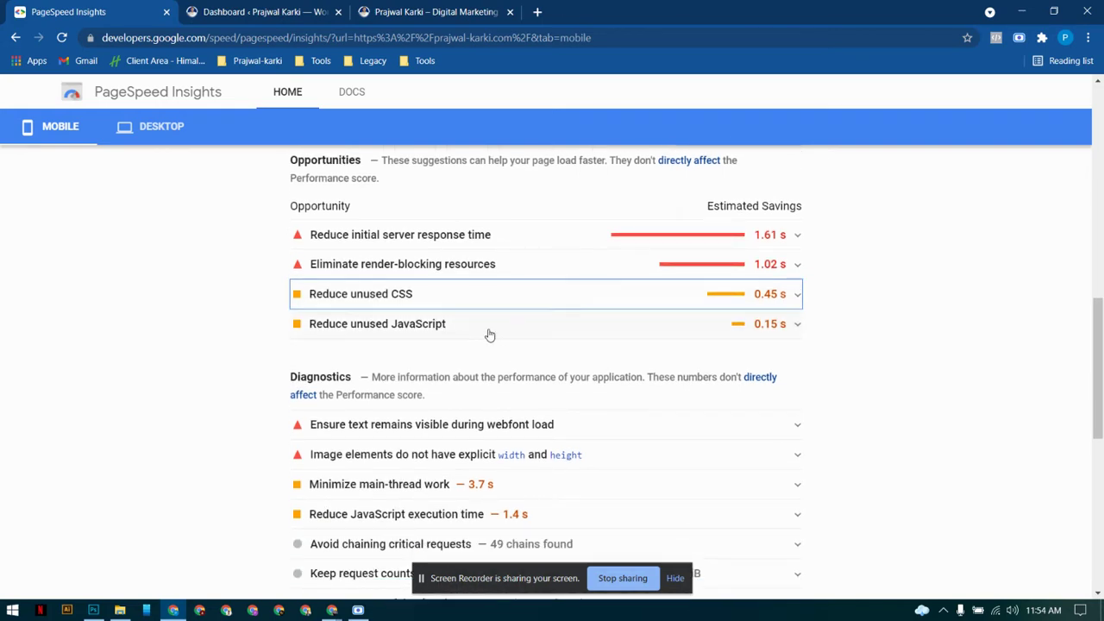
pyautogui.click(488, 334)
pyautogui.scroll(-2, 488, 334)
pyautogui.scroll(1, 479, 320)
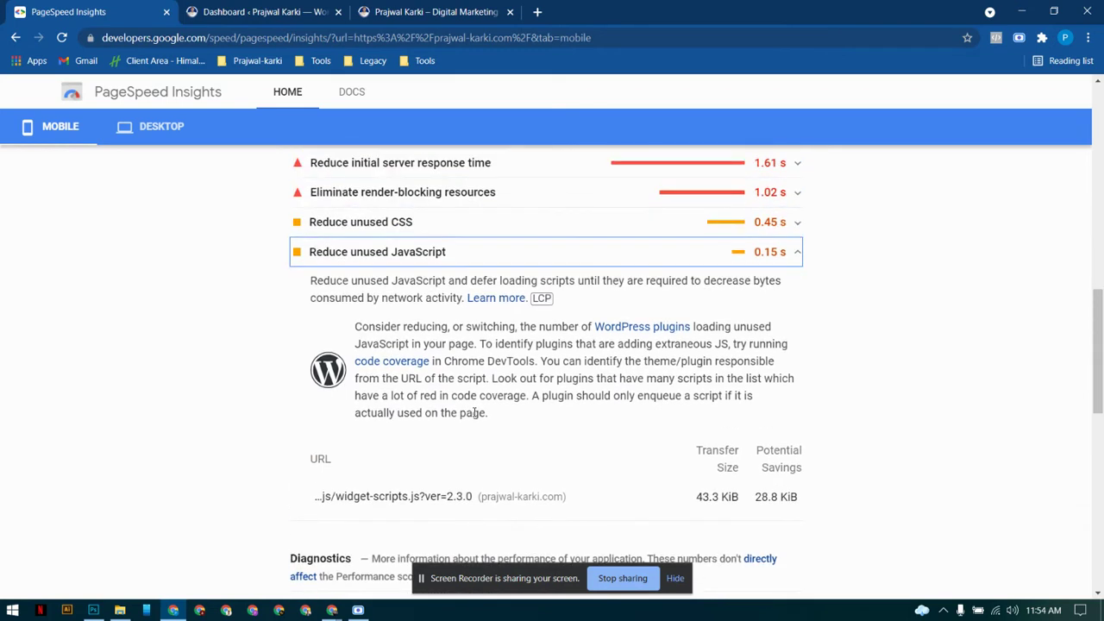
pyautogui.click(471, 264)
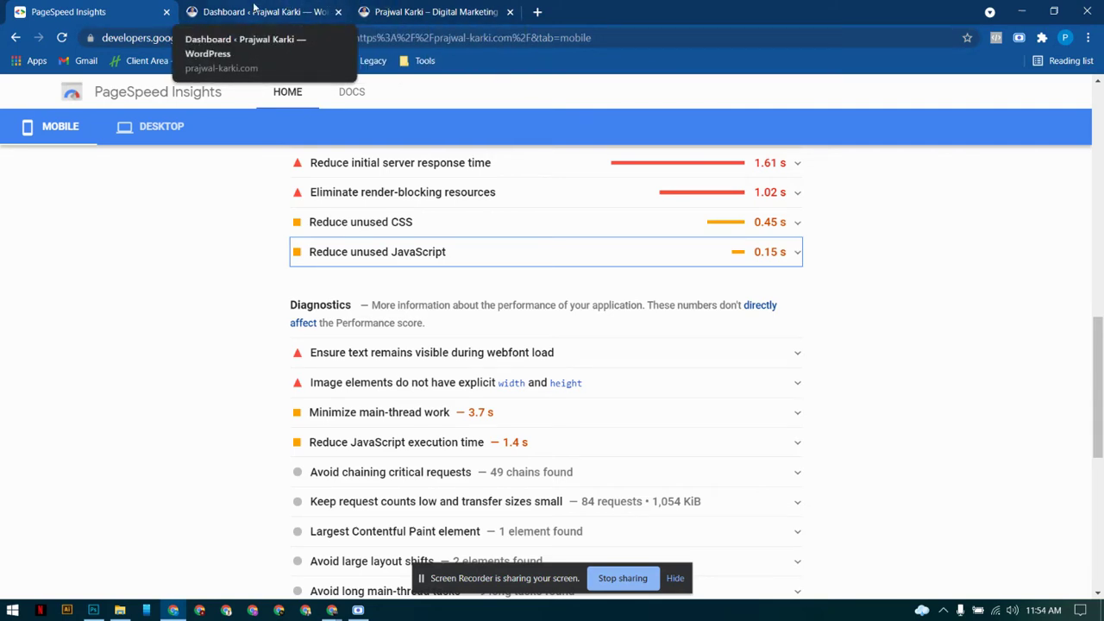
# - Switch to the site's WordPress admin and reload the dashboard home page
pyautogui.click(298, 8)
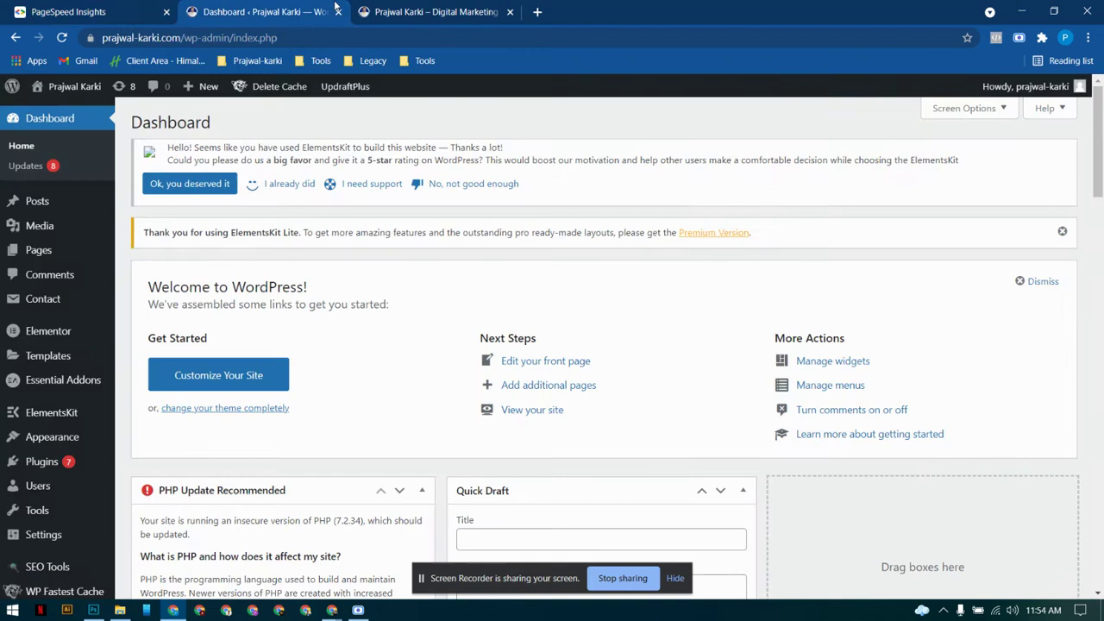
pyautogui.hotkey('ctrl', 'shift', 'Tab')
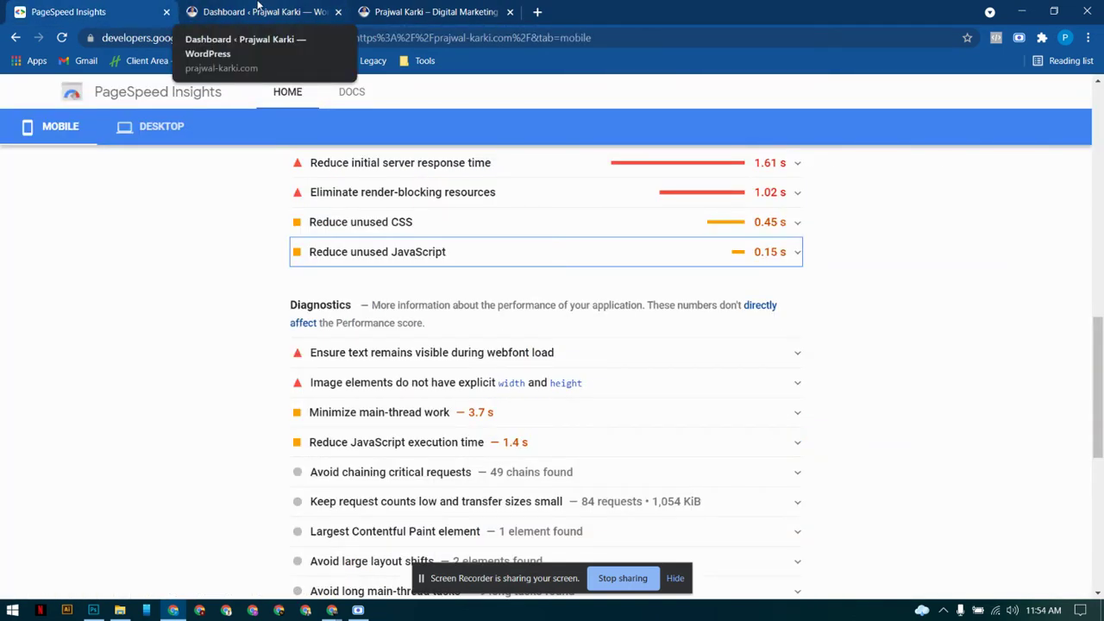
pyautogui.click(258, 7)
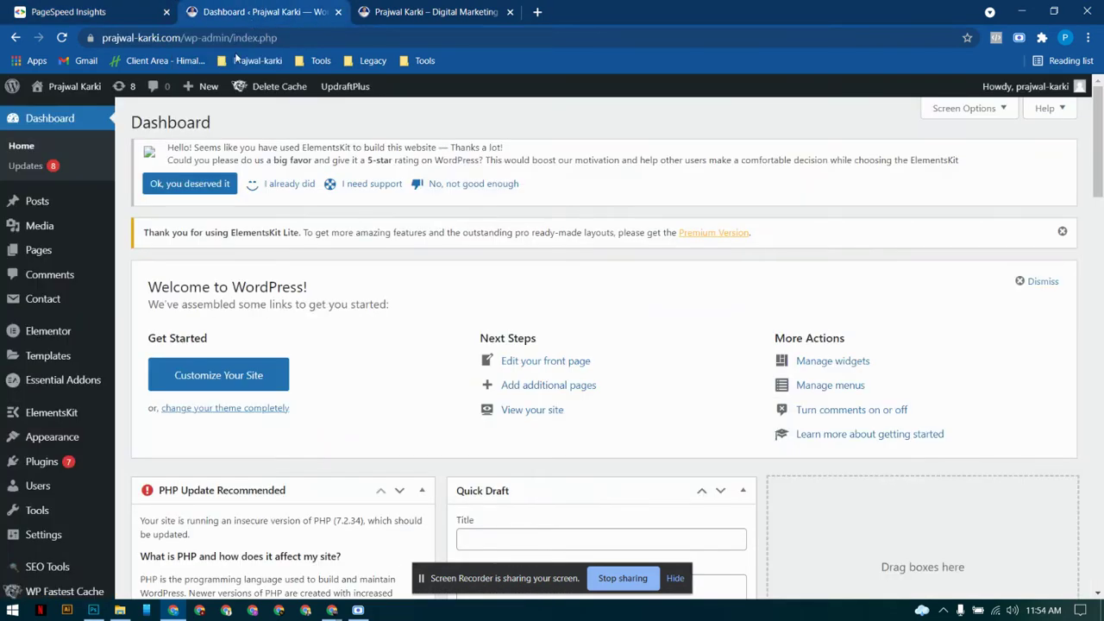
pyautogui.click(33, 127)
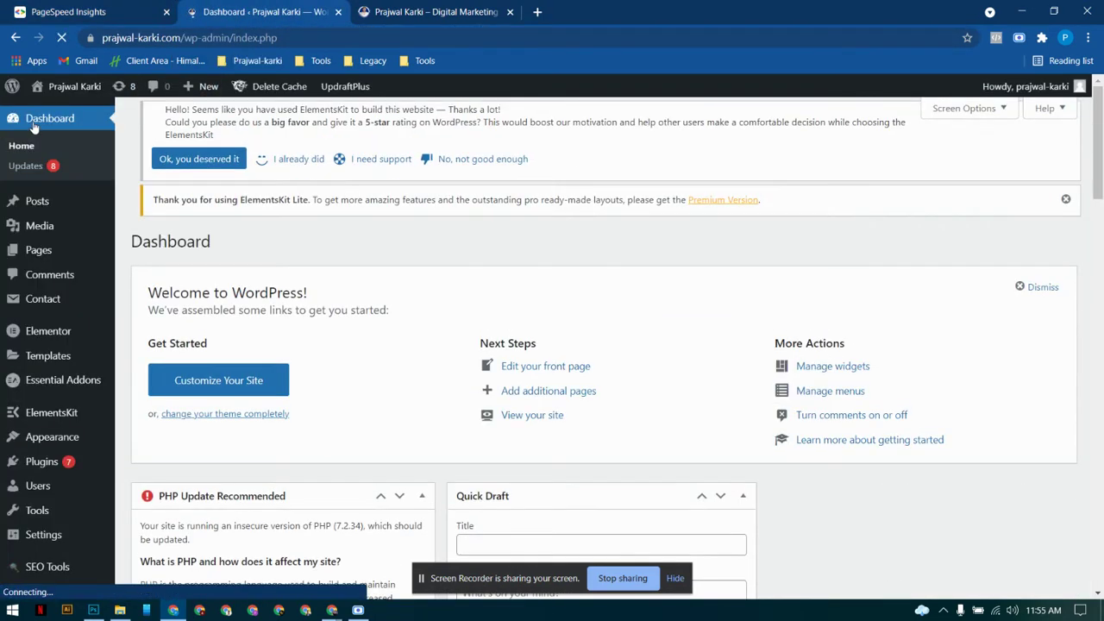
# - Open the Elementor settings and review the General, Style, Integrations and Advanced options
pyautogui.moveTo(43, 199)
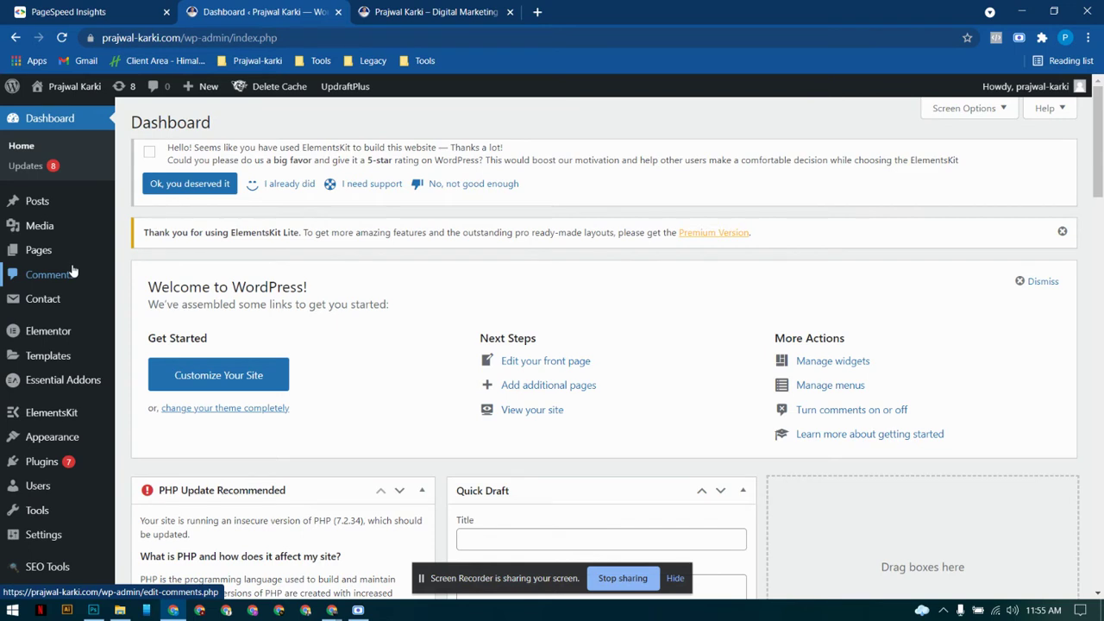
pyautogui.moveTo(62, 418)
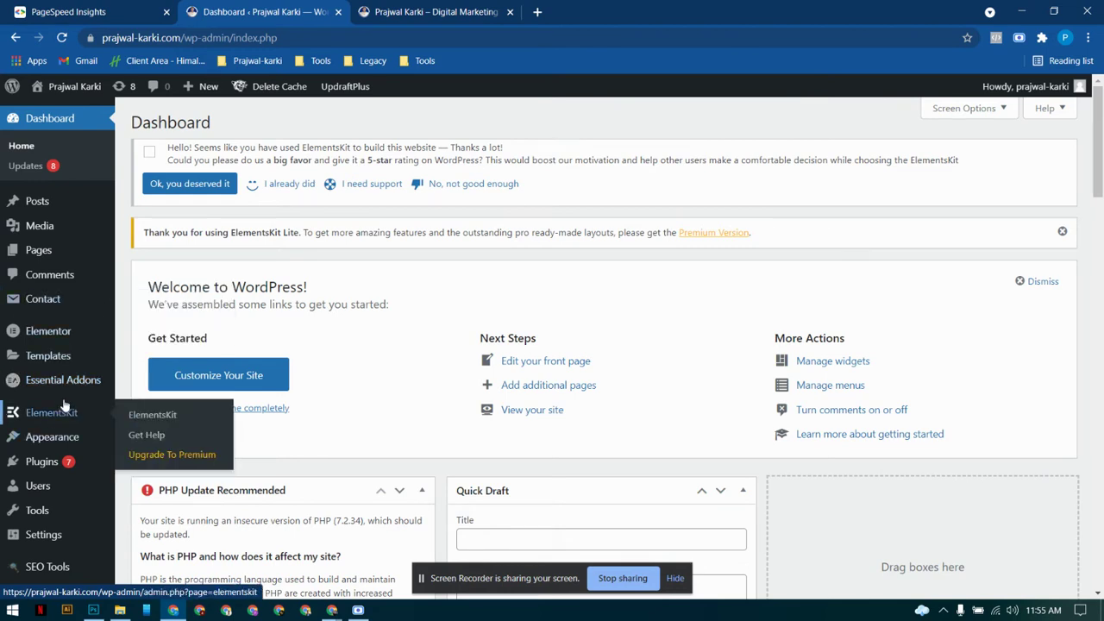
pyautogui.moveTo(60, 342)
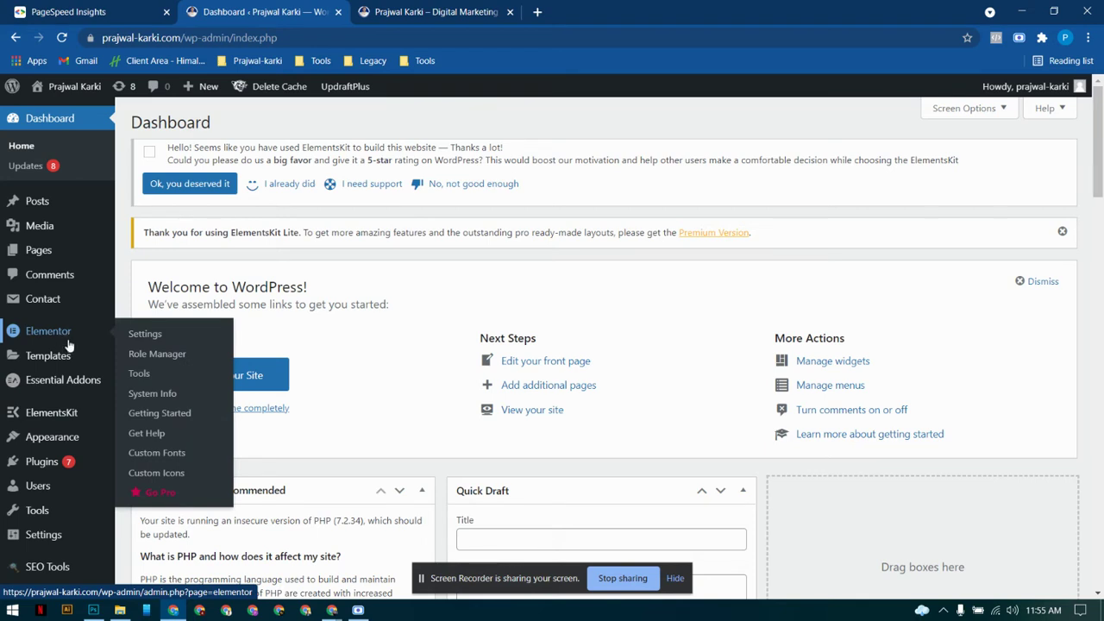
pyautogui.click(146, 336)
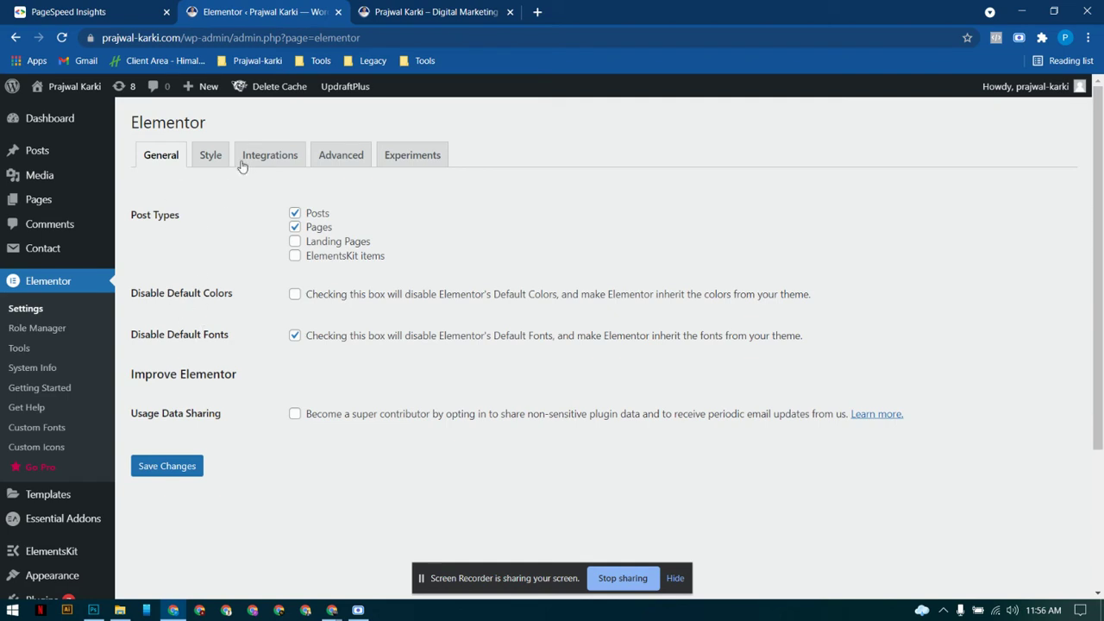
pyautogui.click(212, 155)
pyautogui.click(276, 155)
pyautogui.click(350, 155)
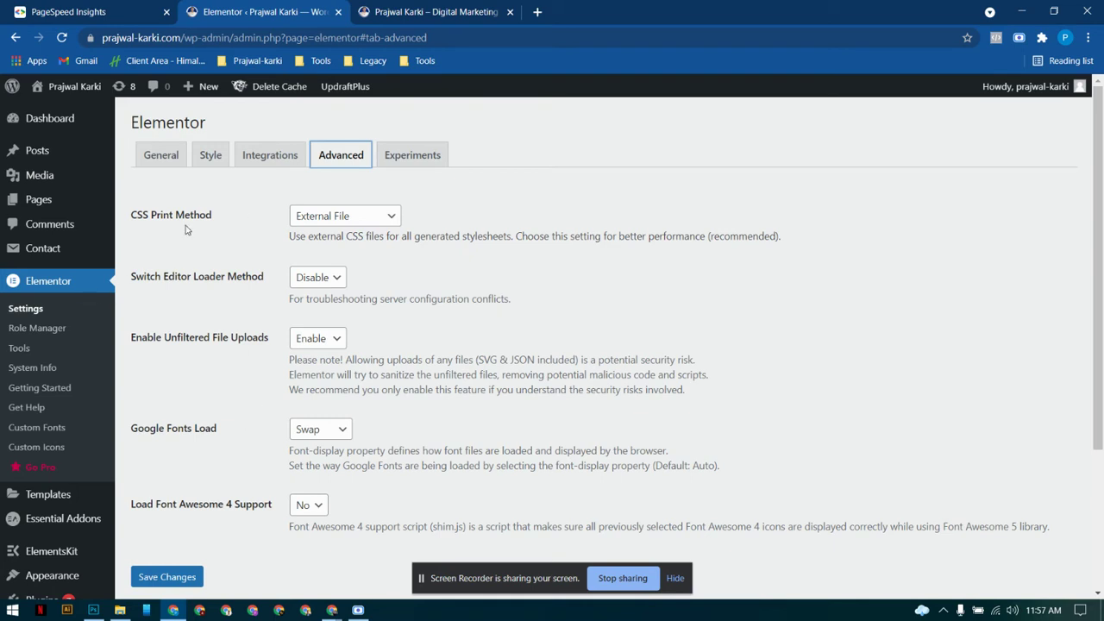
pyautogui.click(147, 159)
pyautogui.click(328, 159)
pyautogui.click(66, 283)
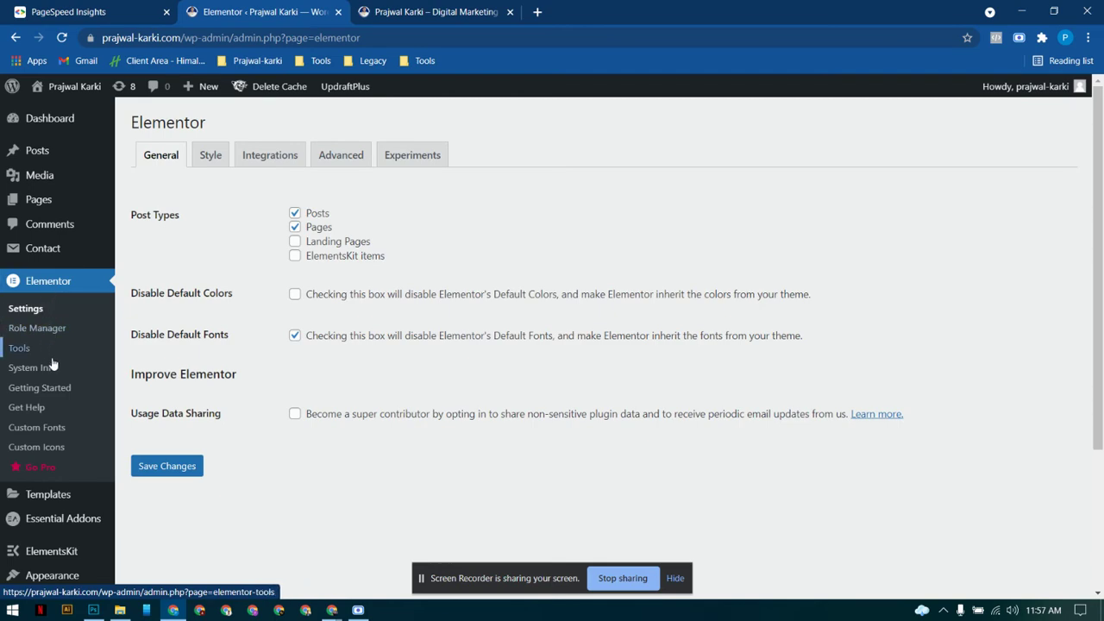
# - Open the Essential Addons settings and review which content and dynamic content elements are enabled
pyautogui.scroll(-1, 52, 356)
pyautogui.scroll(-1, 52, 356)
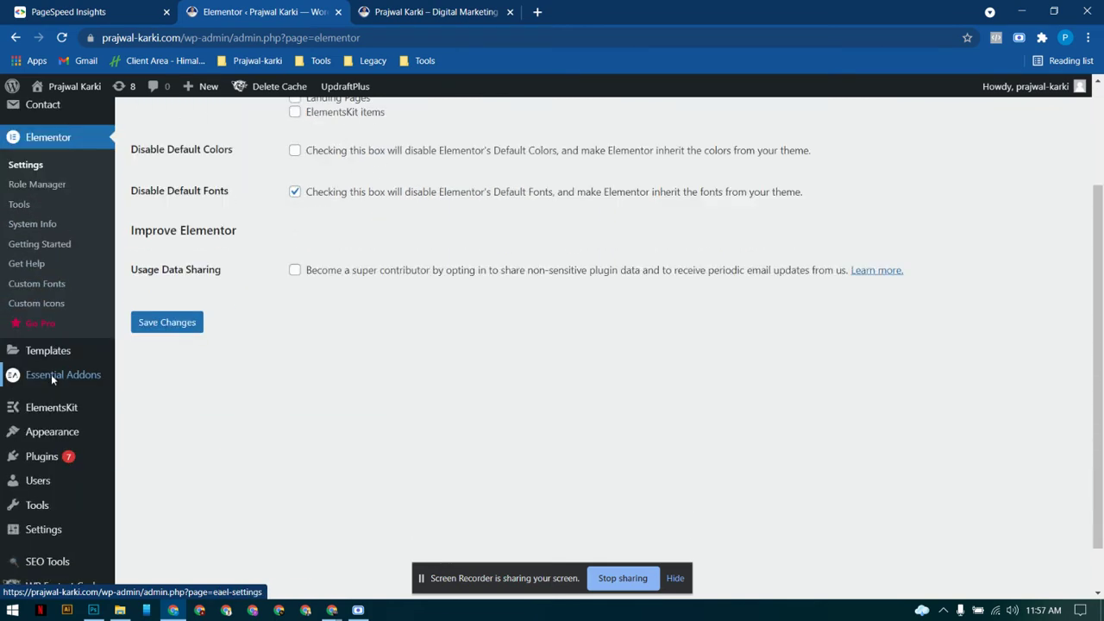
pyautogui.click(51, 374)
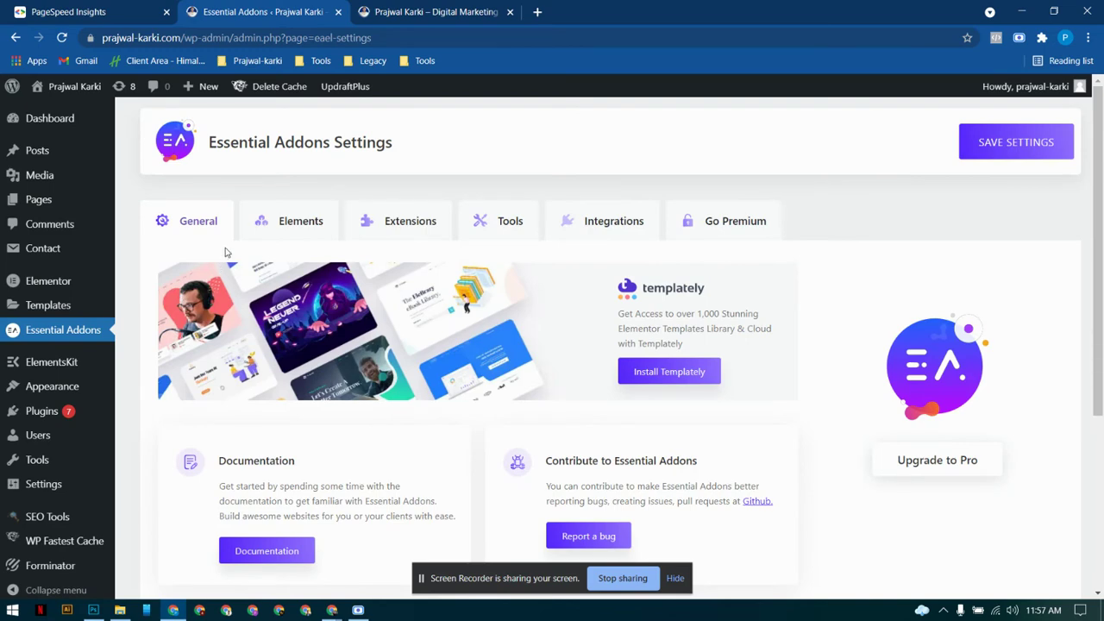
pyautogui.click(288, 224)
pyautogui.scroll(-3, 368, 276)
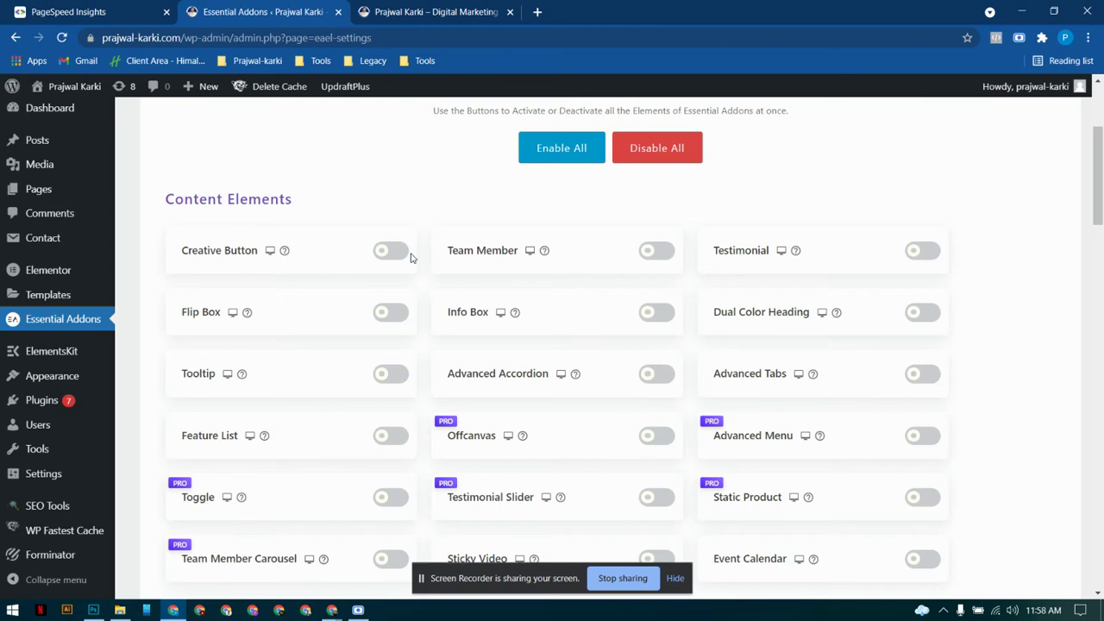
pyautogui.scroll(-2, 475, 294)
pyautogui.scroll(2, 423, 284)
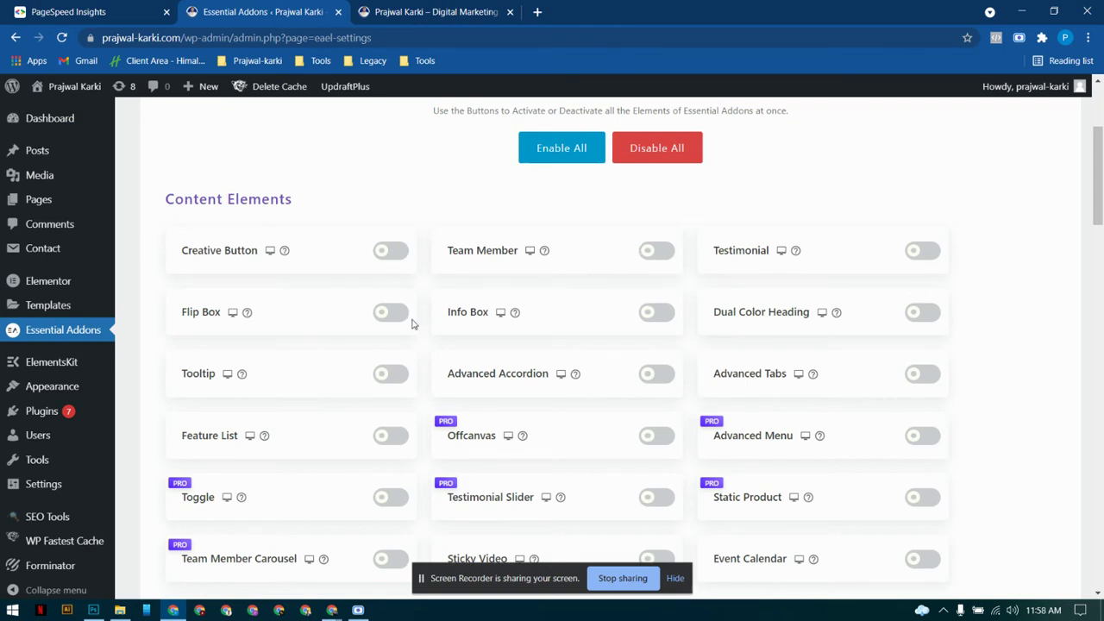
pyautogui.scroll(-4, 458, 294)
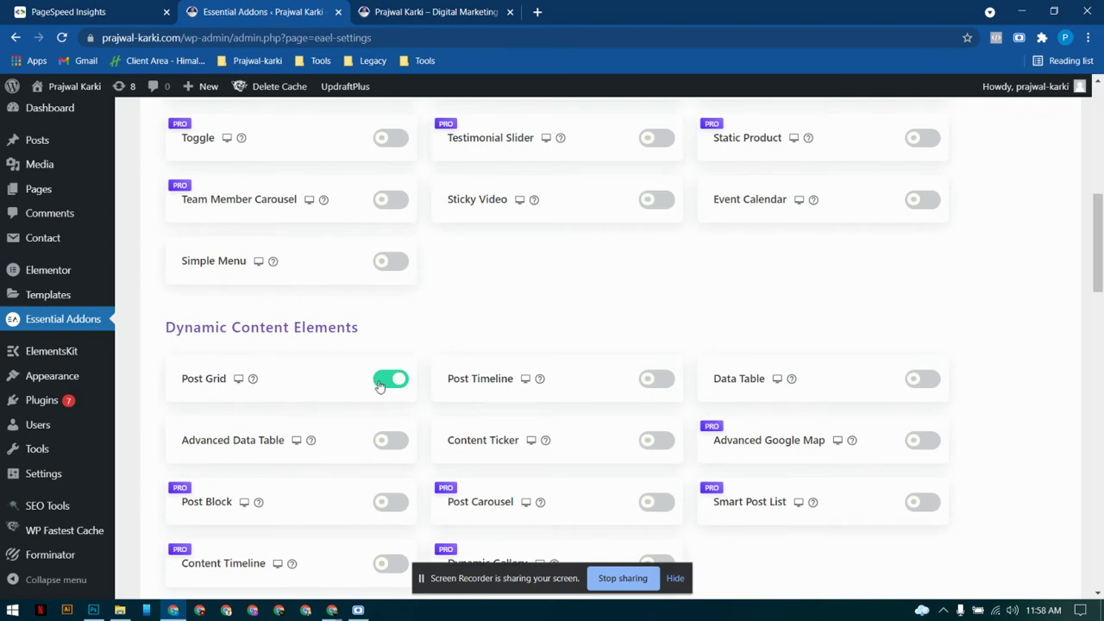
# - Check the recent blogs section on the live home page for Post Grid use, then return to the Essential Addons settings
pyautogui.click(425, 11)
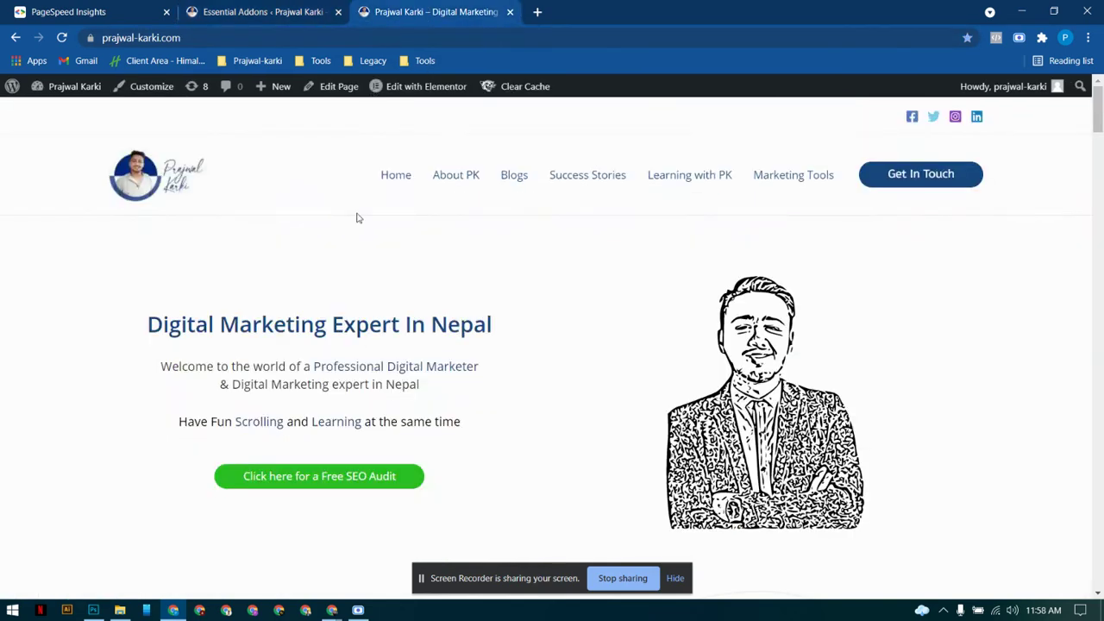
pyautogui.scroll(-10, 405, 237)
pyautogui.scroll(-3, 384, 242)
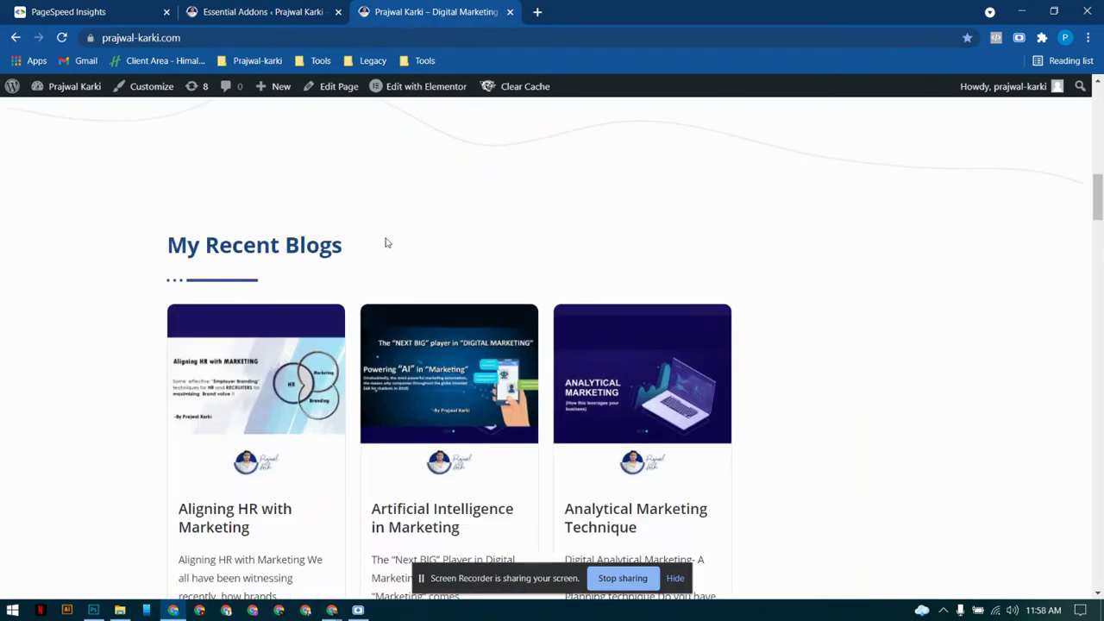
pyautogui.scroll(-2, 313, 376)
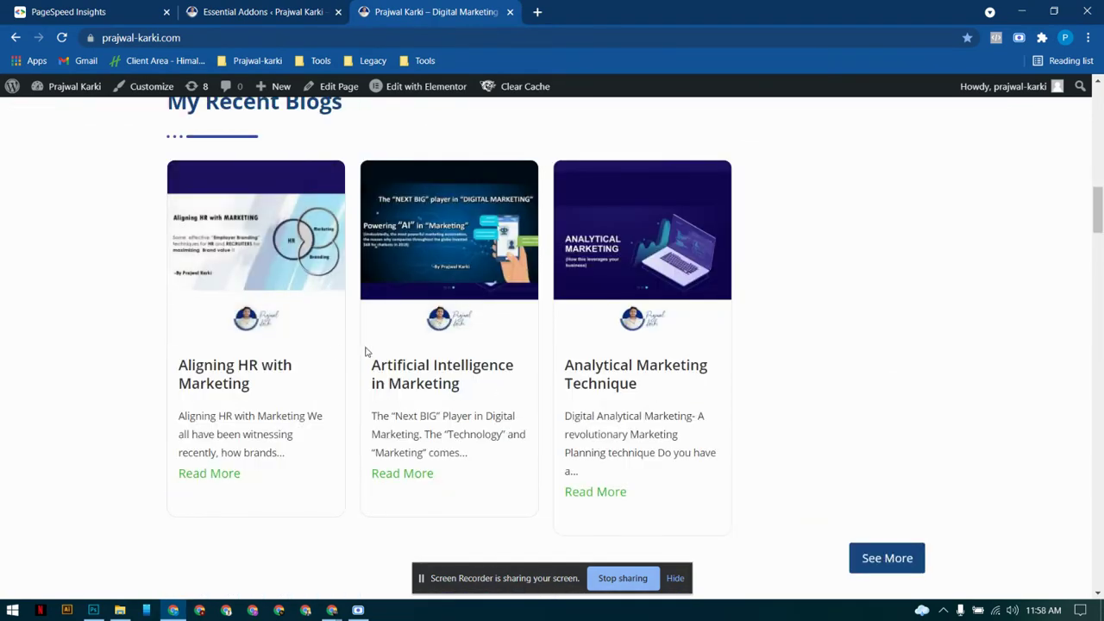
pyautogui.scroll(5, 365, 351)
pyautogui.click(292, 11)
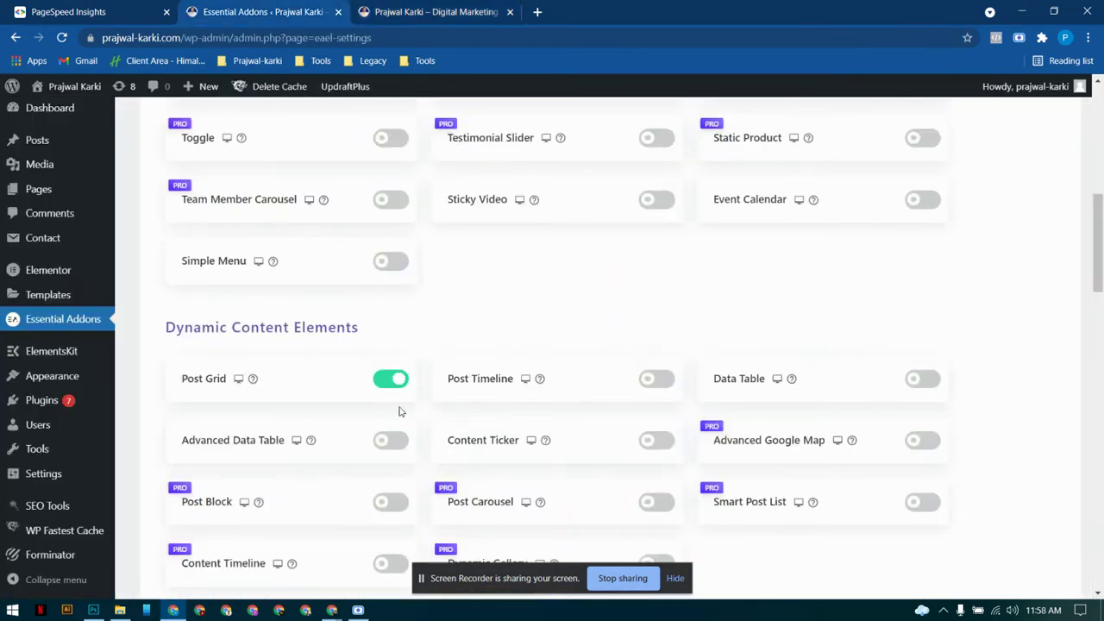
# - Disable the Fancy Text creative element in Essential Addons and save the settings
pyautogui.scroll(-3, 380, 377)
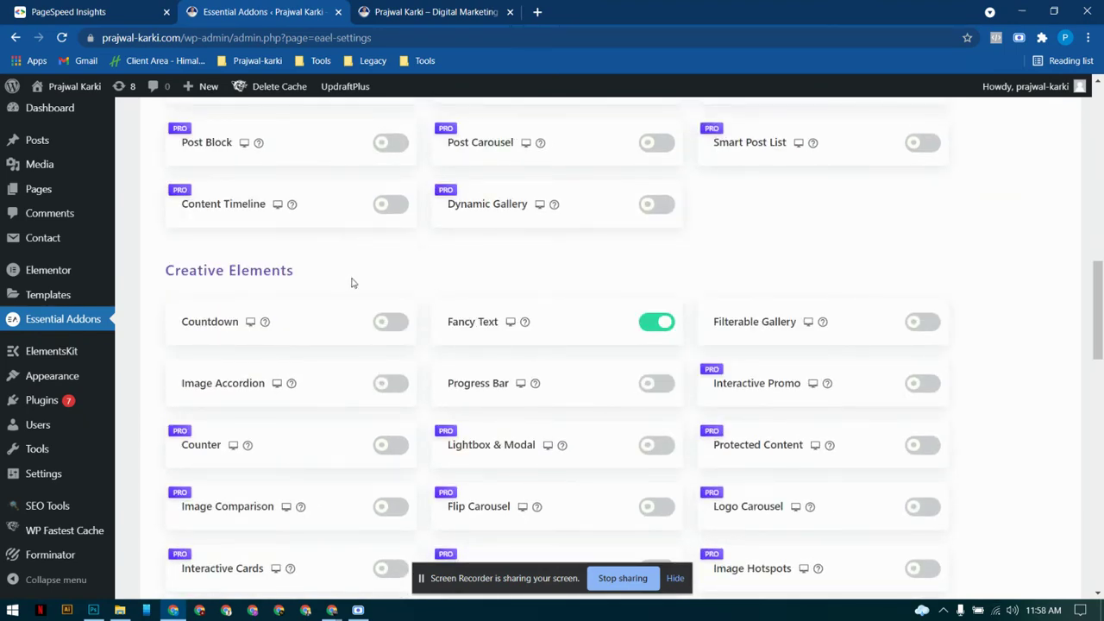
pyautogui.click(651, 324)
pyautogui.scroll(-5, 646, 333)
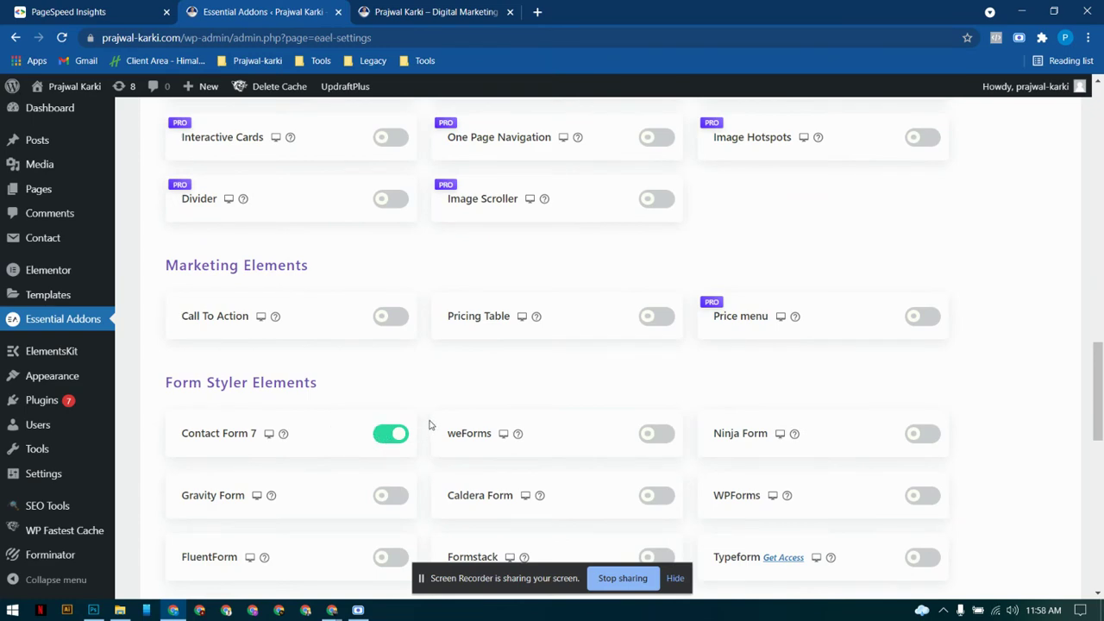
pyautogui.scroll(-8, 431, 424)
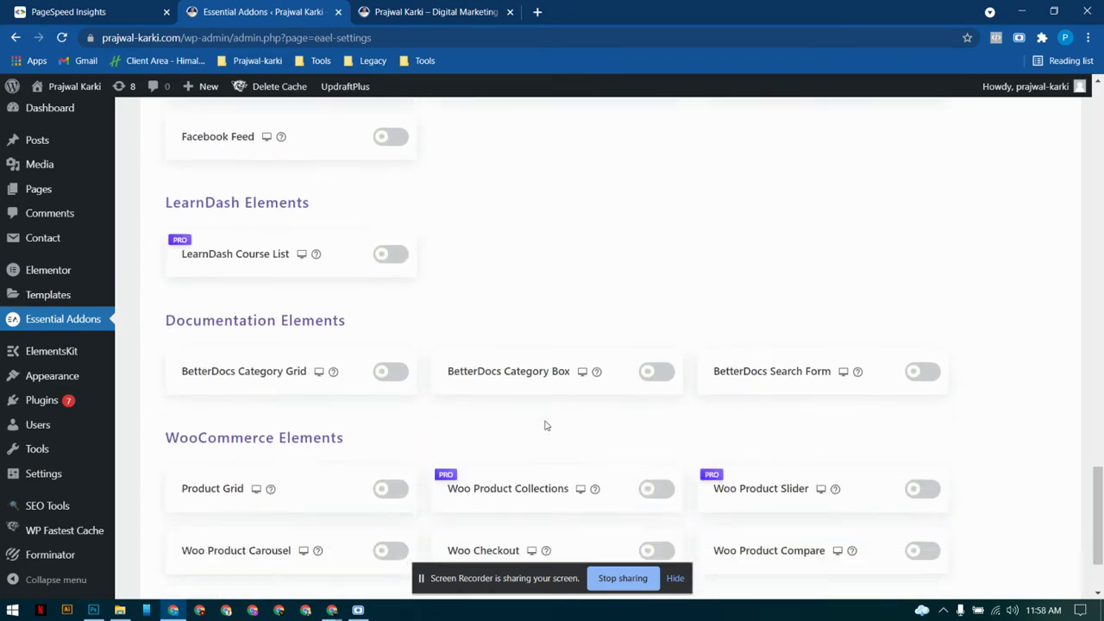
pyautogui.scroll(-2, 545, 425)
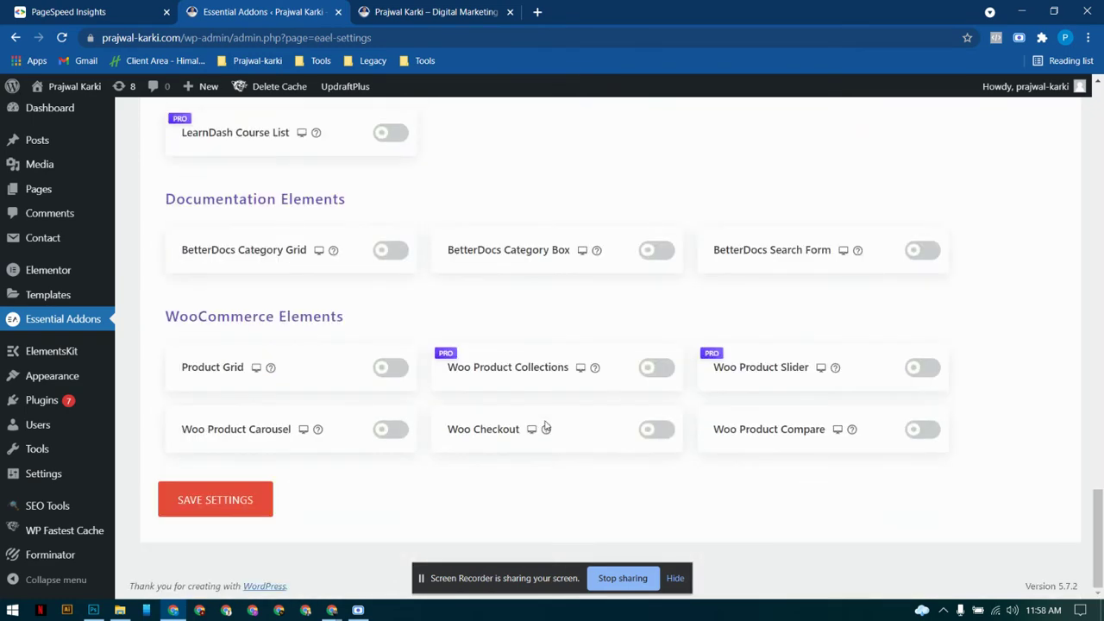
pyautogui.click(240, 500)
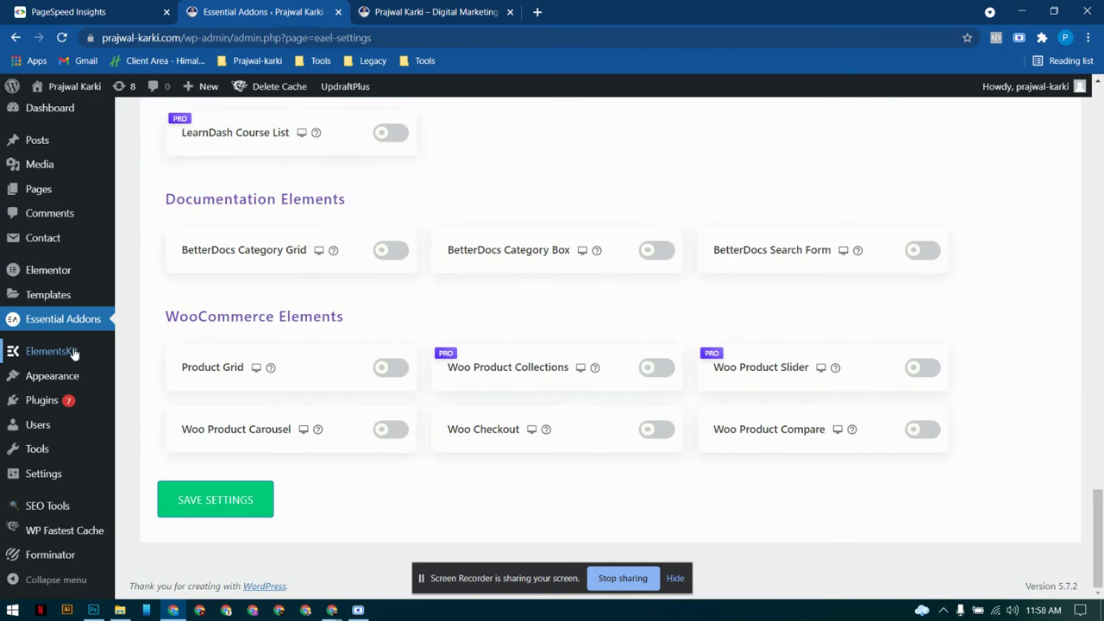
# - Open the ElementsKit widget settings and review which widgets are enabled across all categories
pyautogui.click(66, 356)
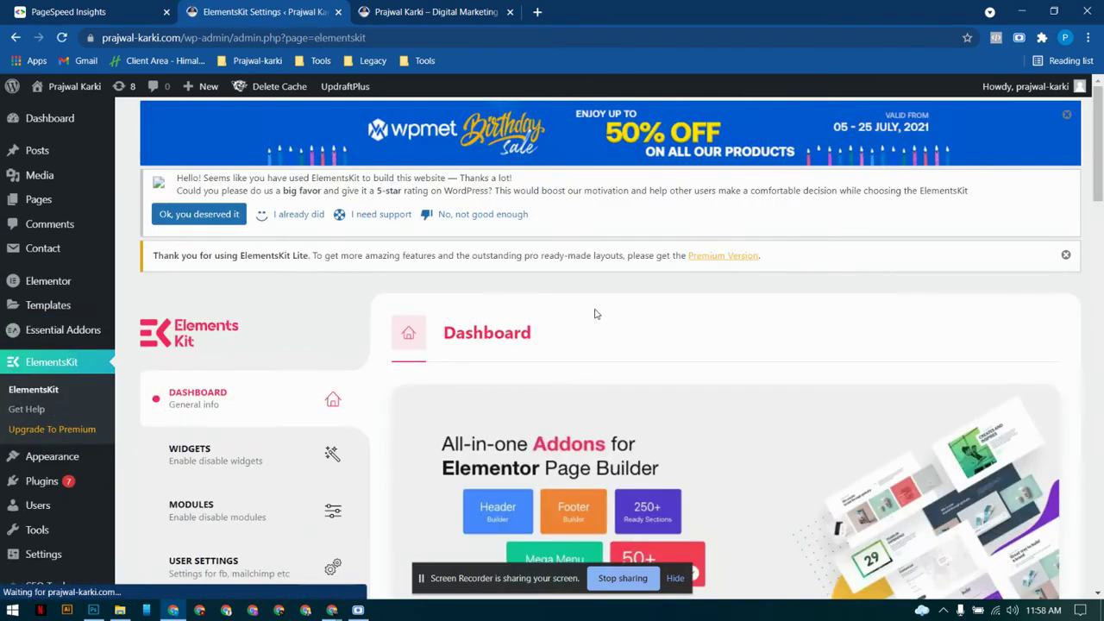
pyautogui.scroll(-1, 537, 299)
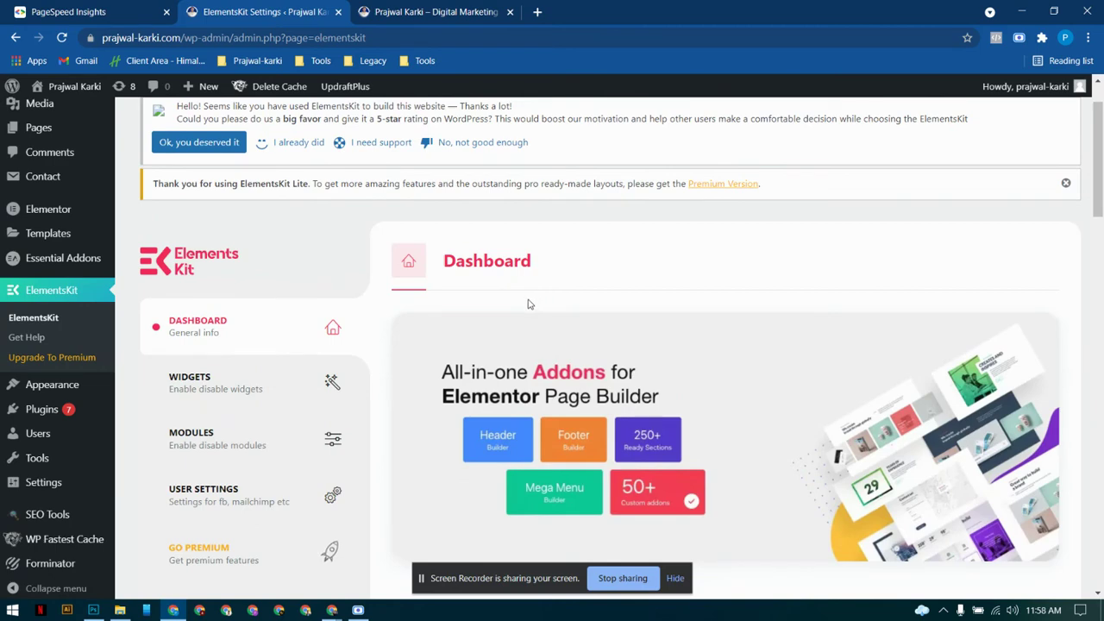
pyautogui.scroll(-2, 556, 317)
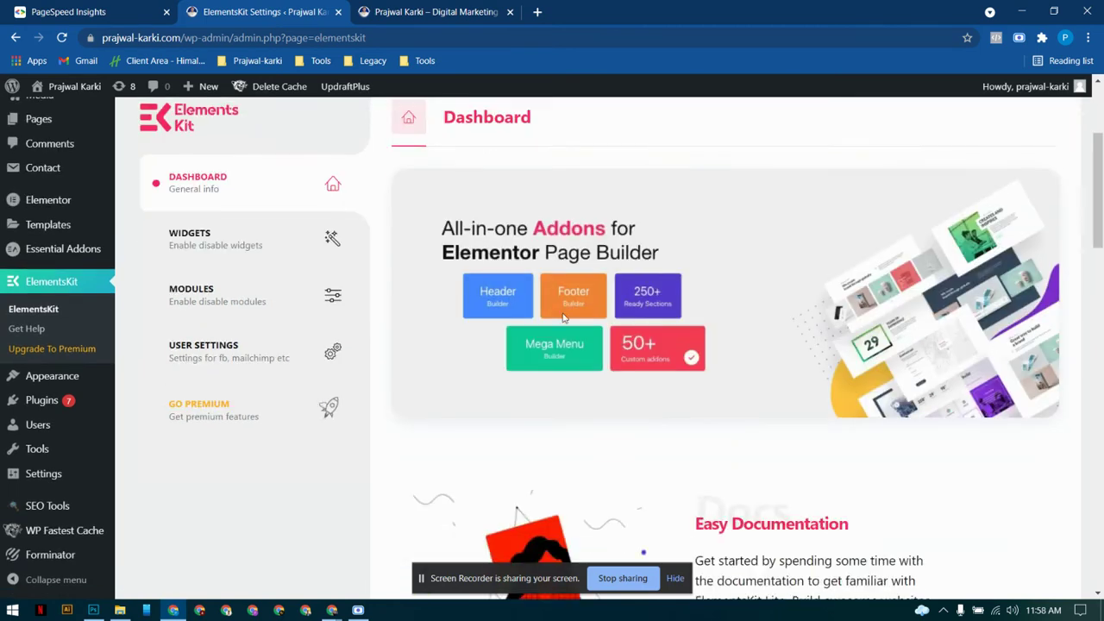
pyautogui.click(249, 248)
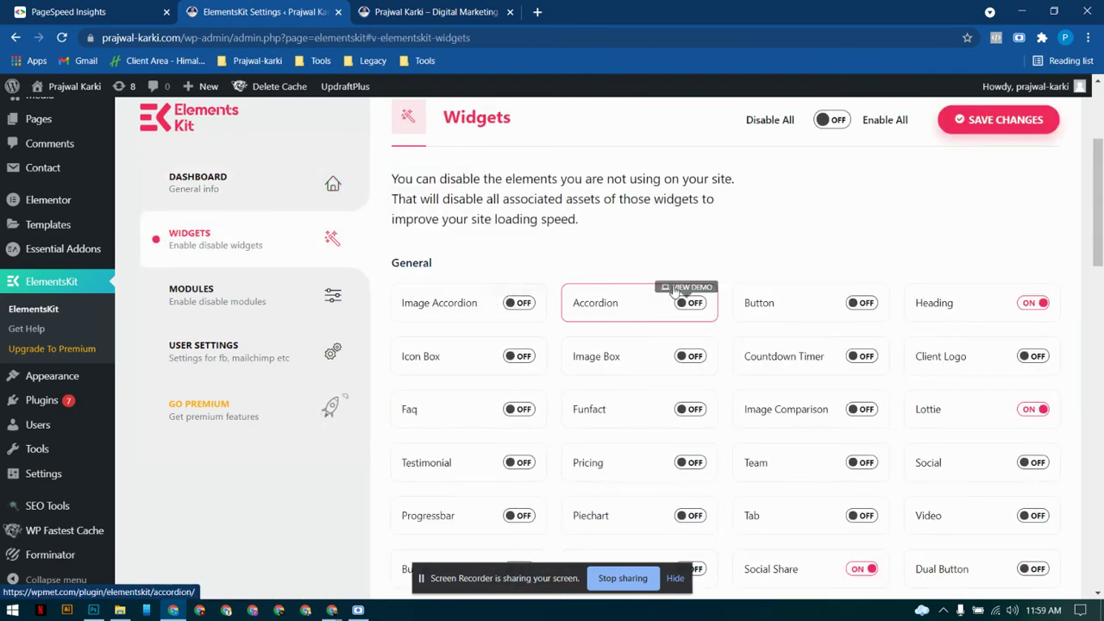
pyautogui.scroll(-11, 751, 335)
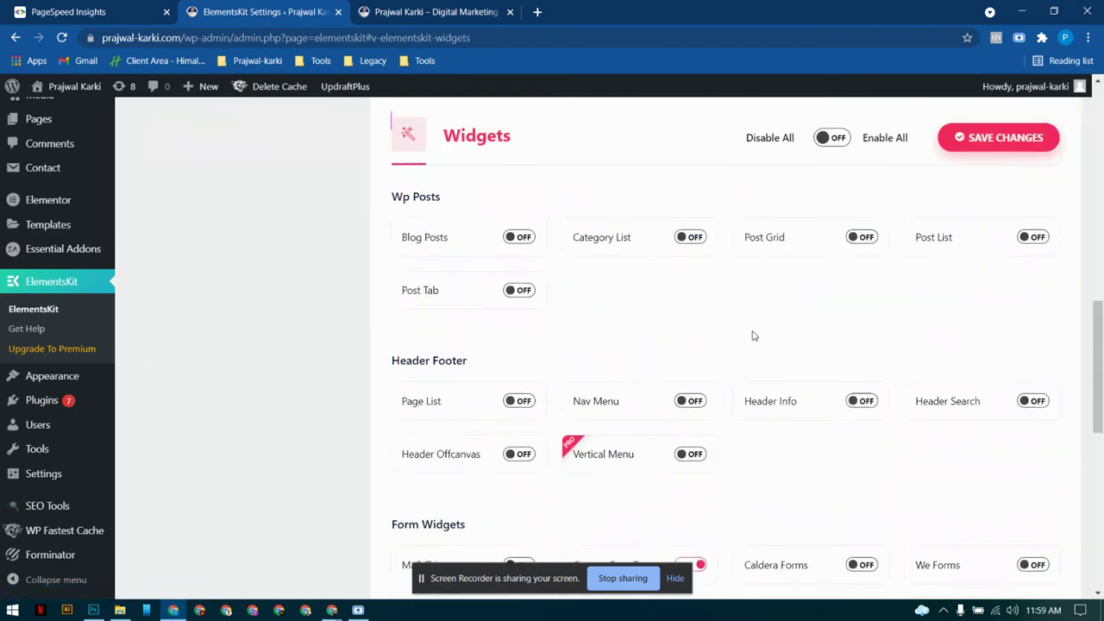
pyautogui.scroll(-5, 751, 336)
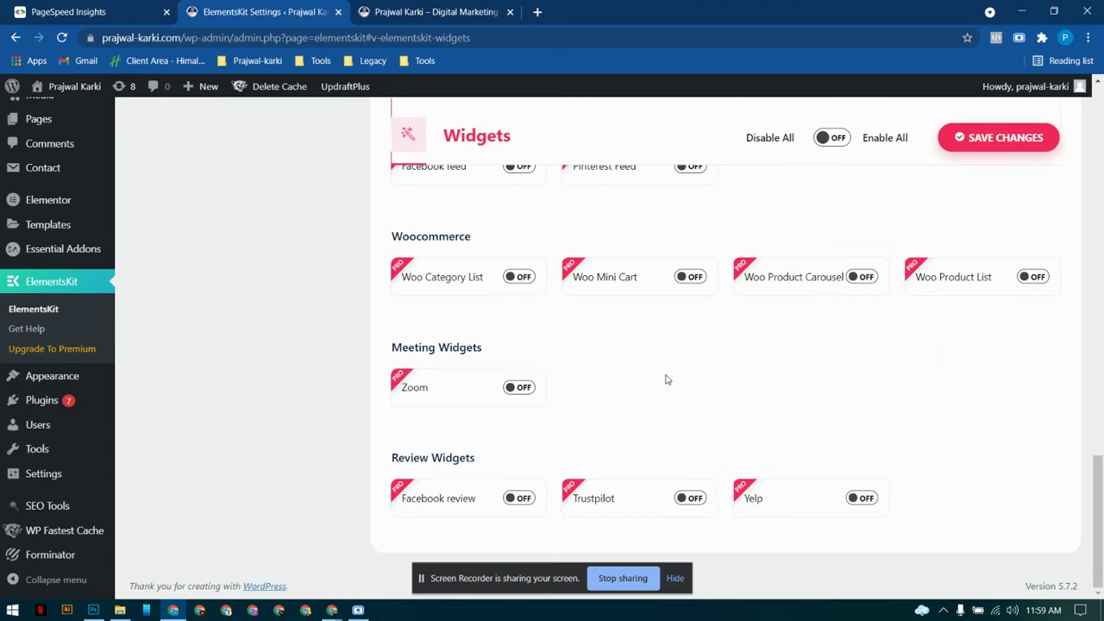
pyautogui.scroll(10, 665, 379)
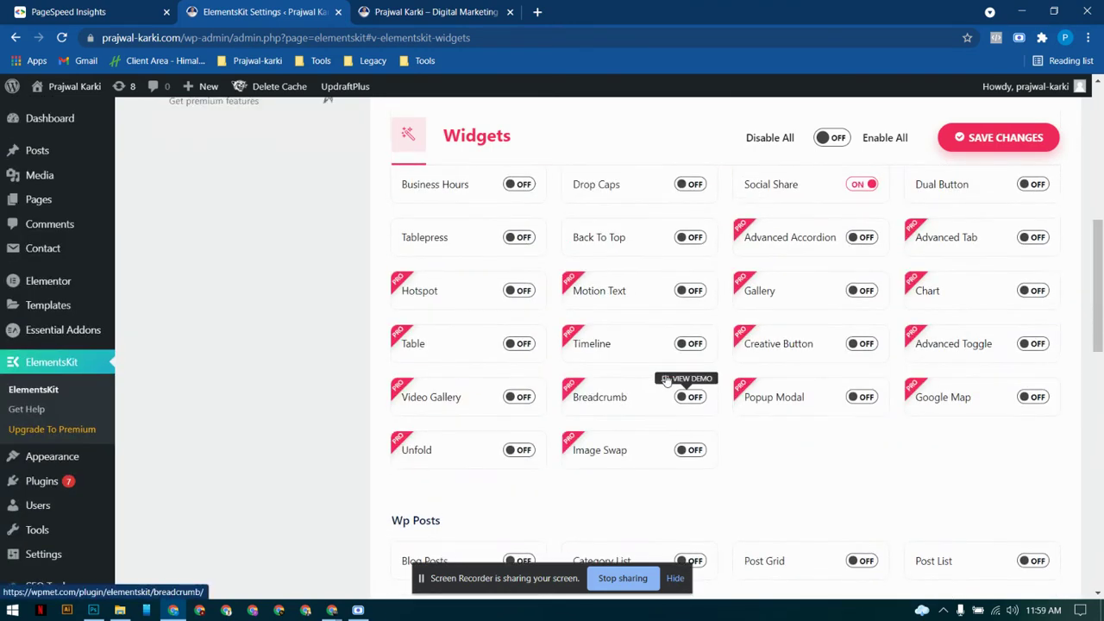
pyautogui.scroll(6, 665, 379)
pyautogui.scroll(-1, 965, 367)
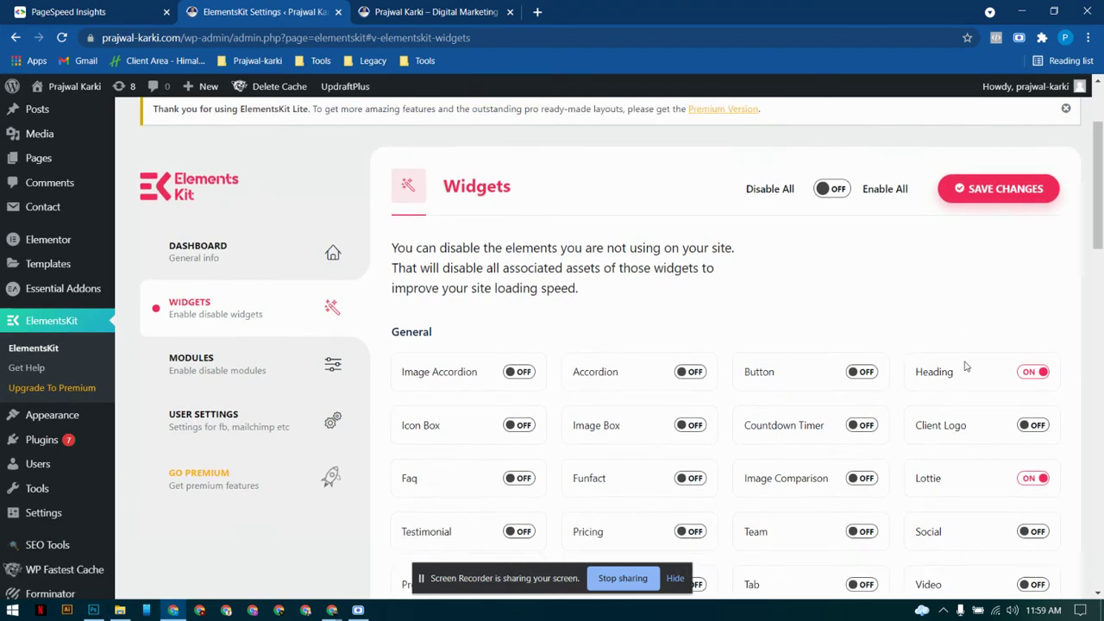
pyautogui.scroll(-2, 966, 366)
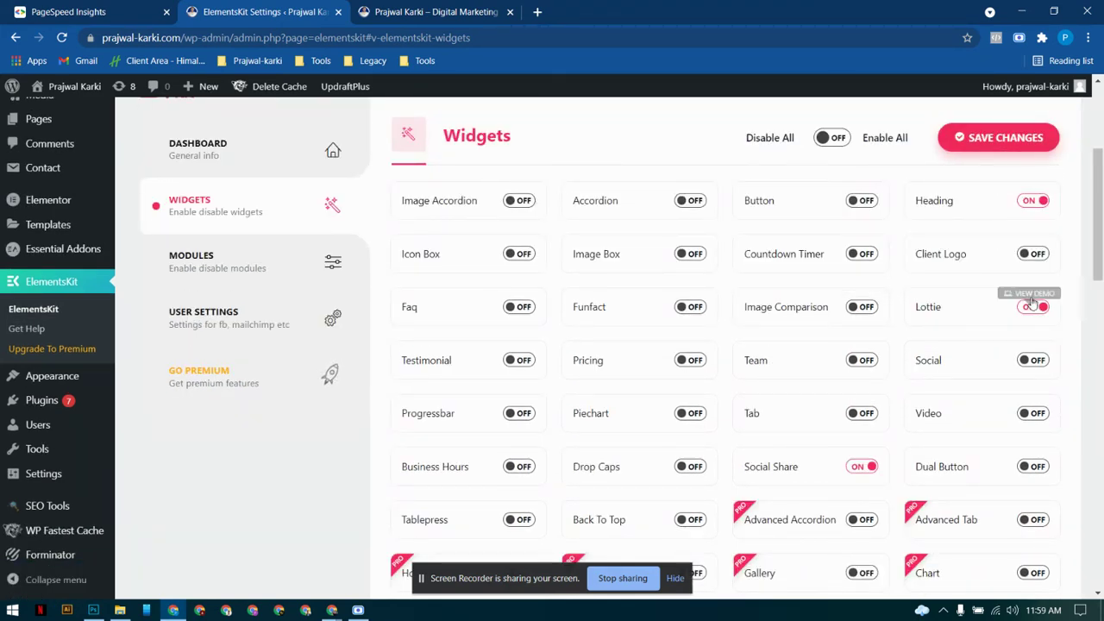
pyautogui.scroll(-8, 945, 345)
pyautogui.scroll(4, 949, 347)
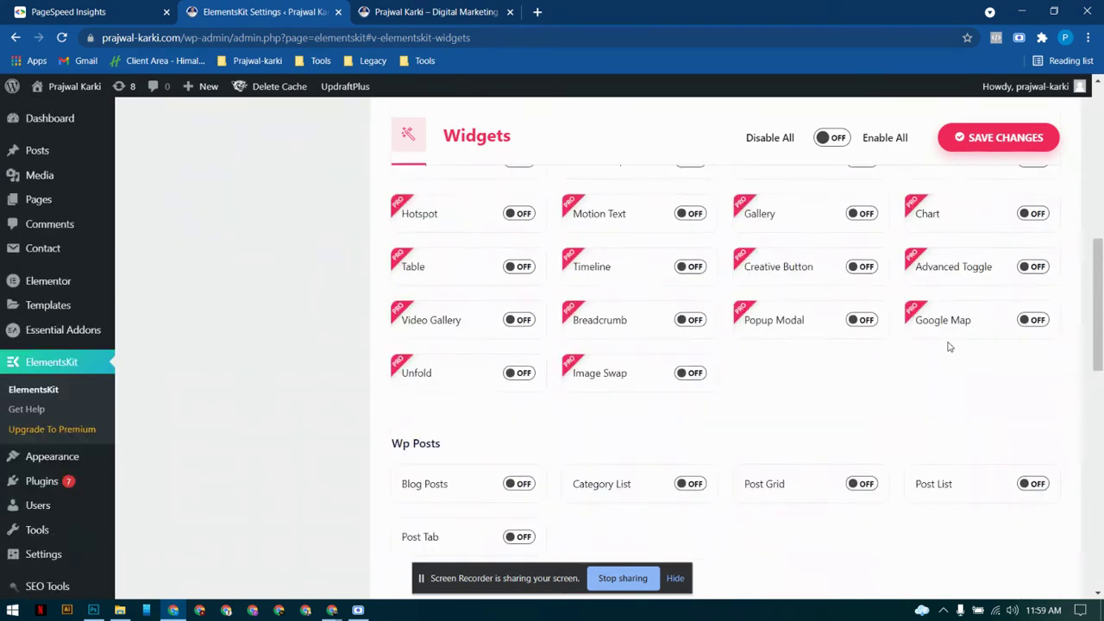
pyautogui.scroll(10, 948, 346)
pyautogui.scroll(-3, 325, 325)
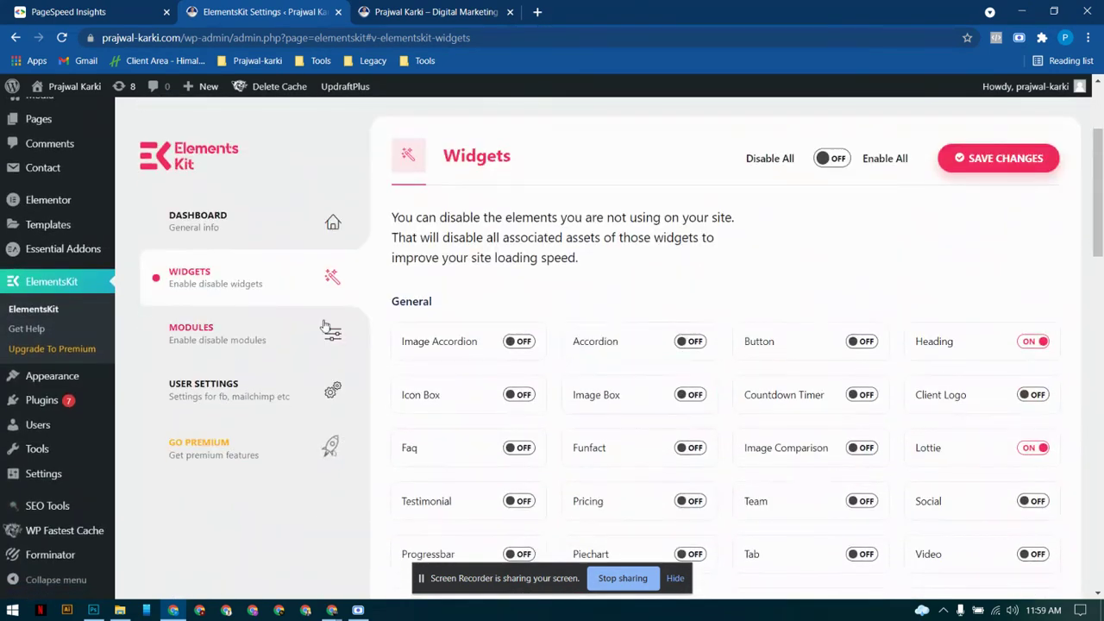
# - Open the ElementsKit module settings and save them with every module off
pyautogui.click(267, 338)
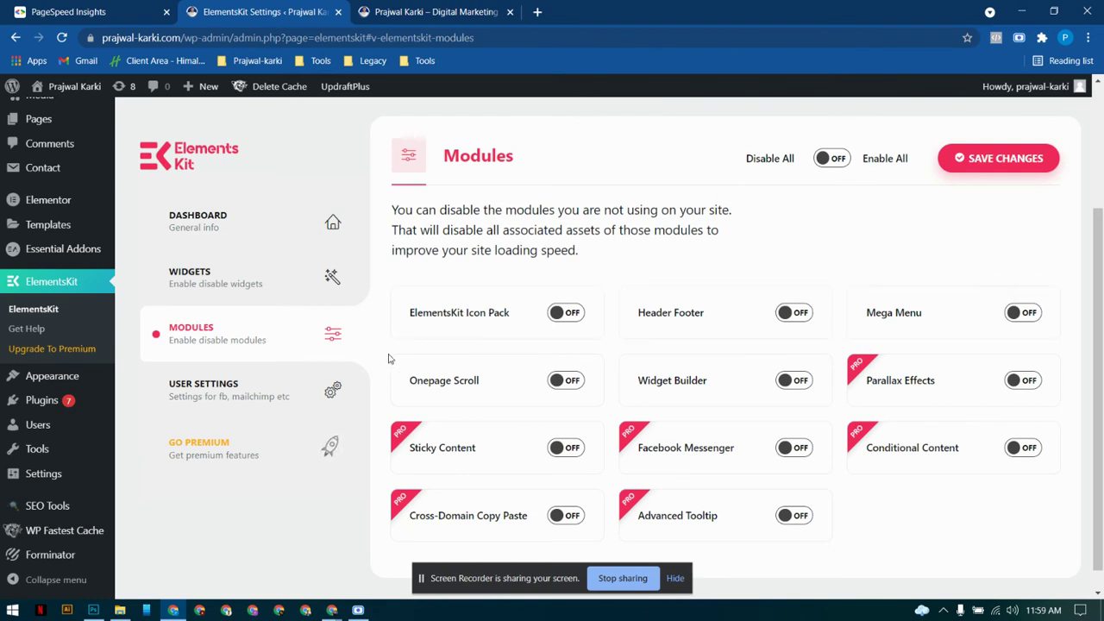
pyautogui.click(944, 168)
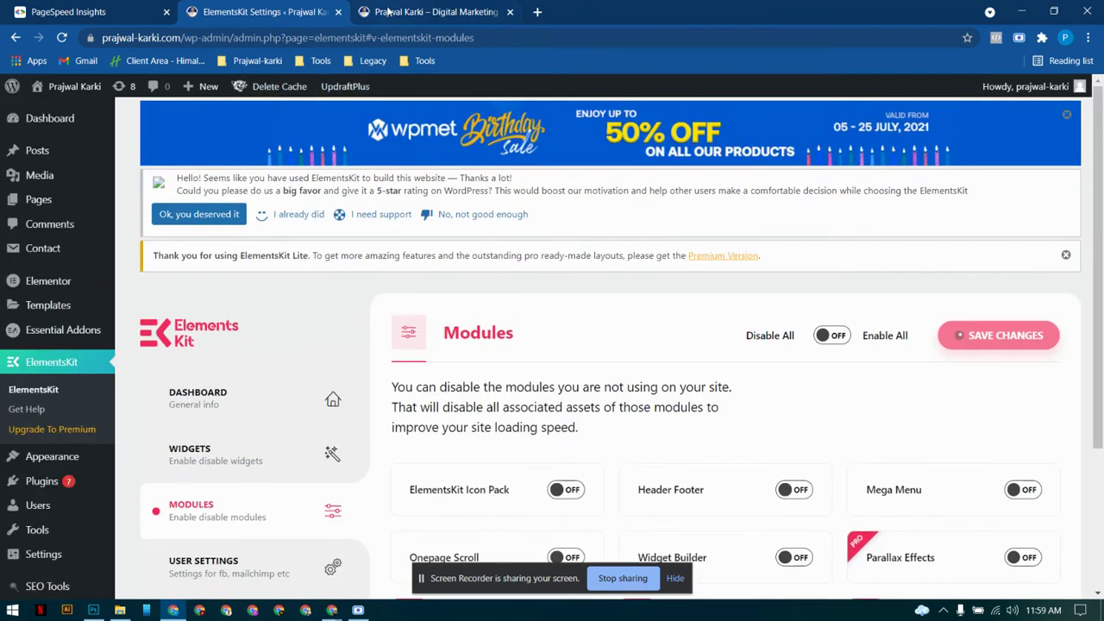
# - Clear the cache from the live home page, and return to the ElementsKit settings
pyautogui.click(388, 12)
pyautogui.moveTo(521, 86)
pyautogui.click(517, 112)
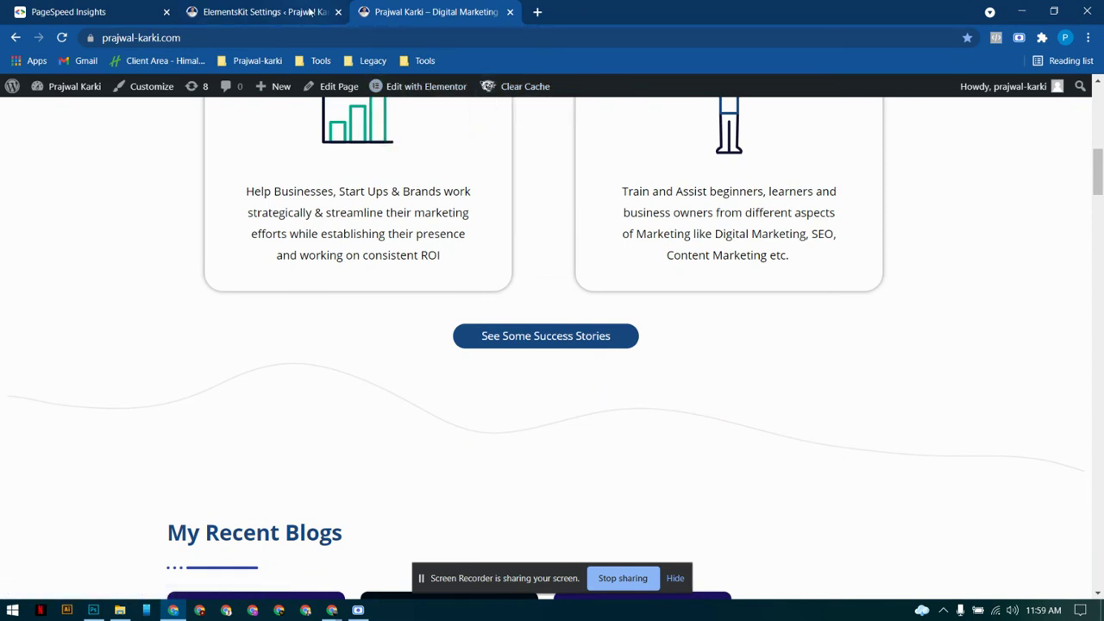
pyautogui.click(308, 10)
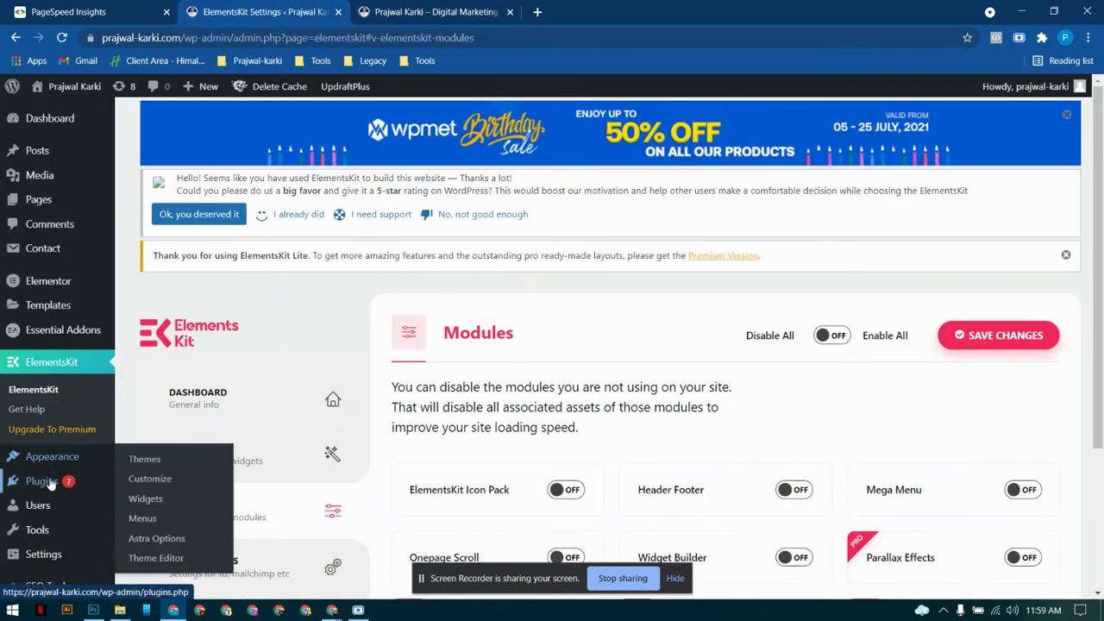
pyautogui.scroll(-1, 83, 466)
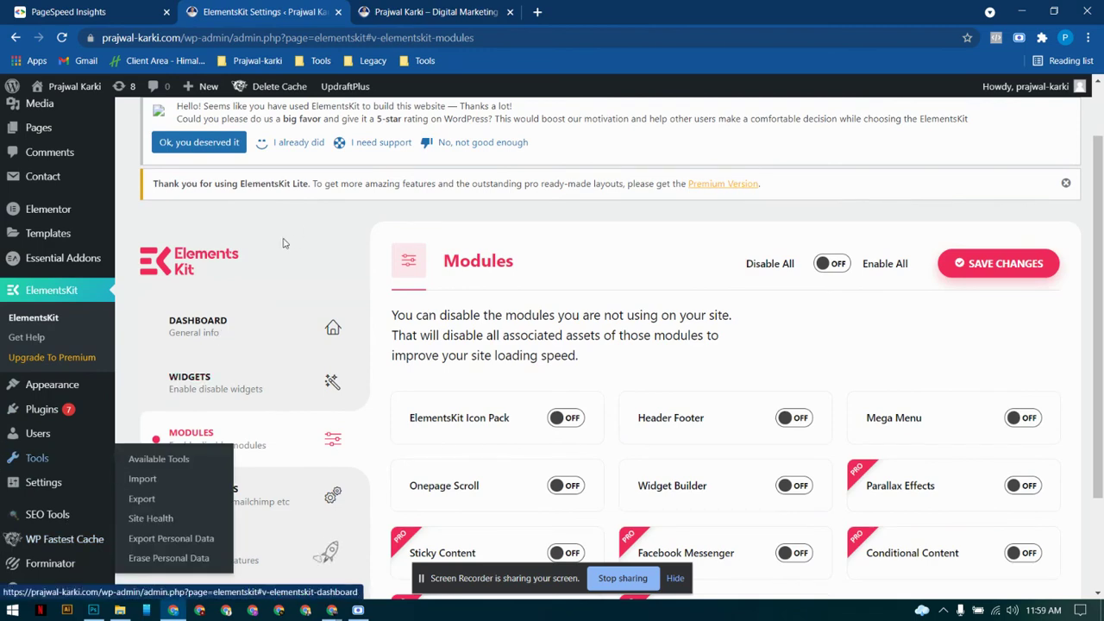
pyautogui.click(460, 8)
pyautogui.click(298, 12)
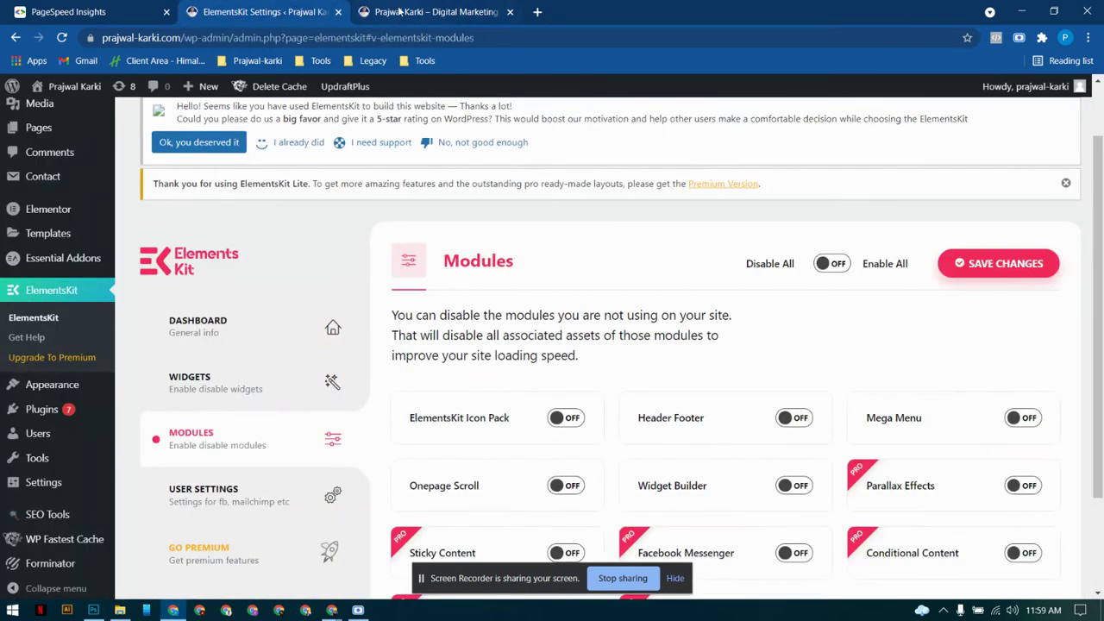
pyautogui.click(402, 11)
pyautogui.click(316, 9)
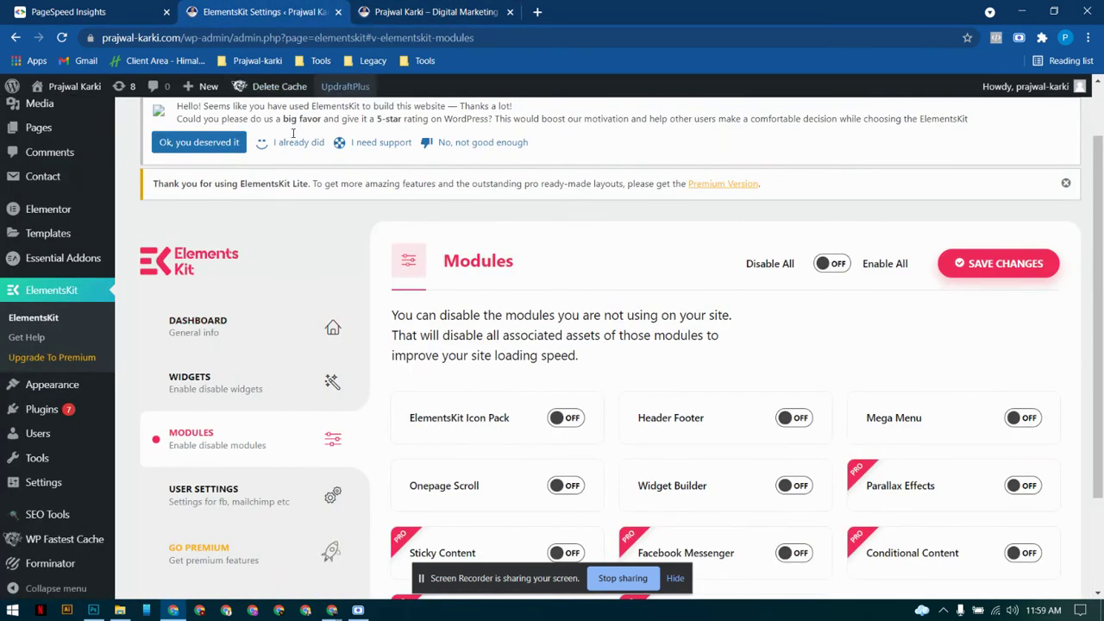
pyautogui.scroll(-2, 69, 347)
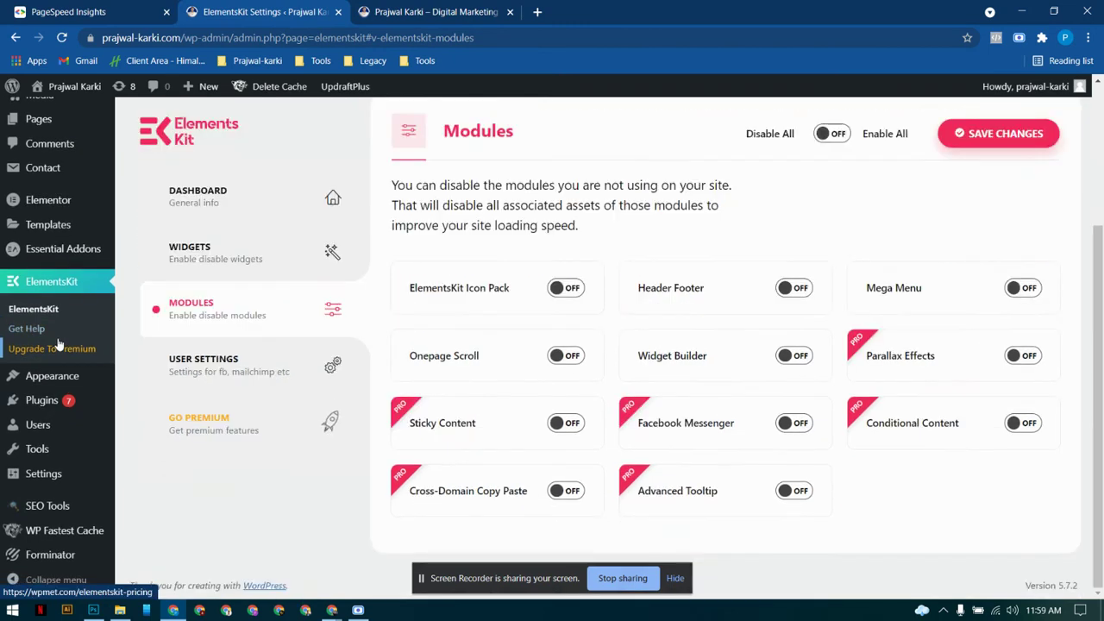
# - Review the WP Fastest Cache settings, and reload the live home page
pyautogui.click(77, 539)
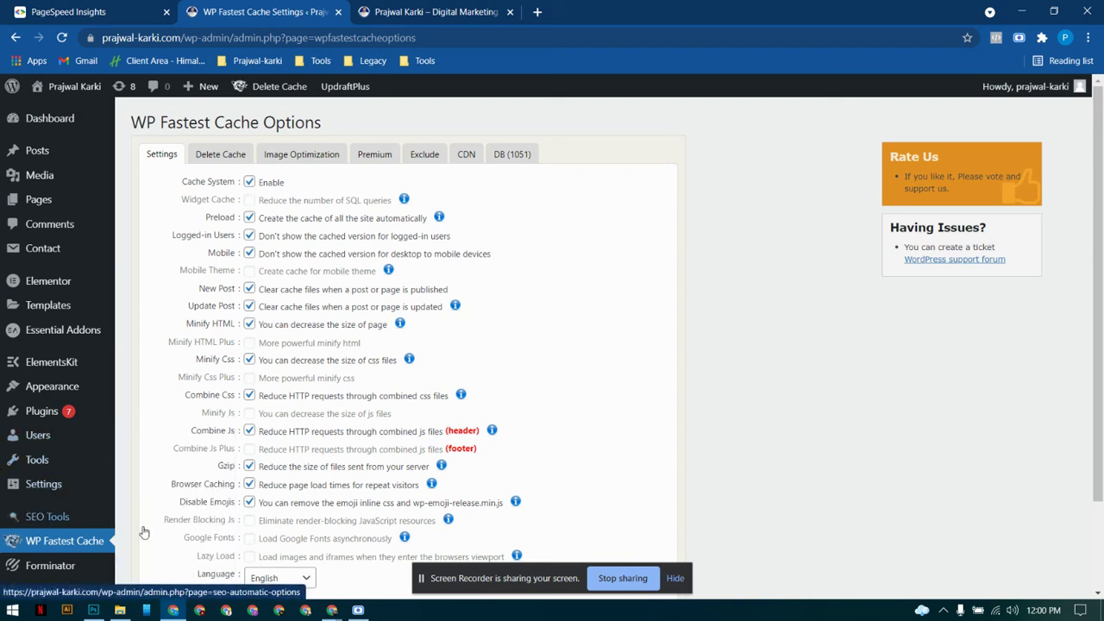
pyautogui.moveTo(92, 480)
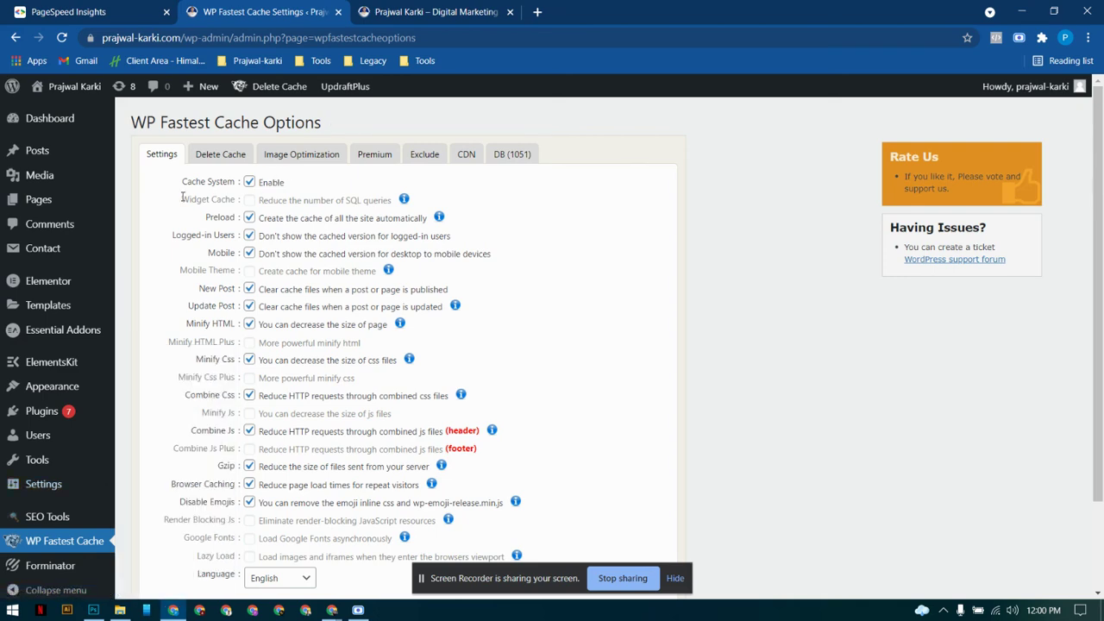
pyautogui.click(446, 7)
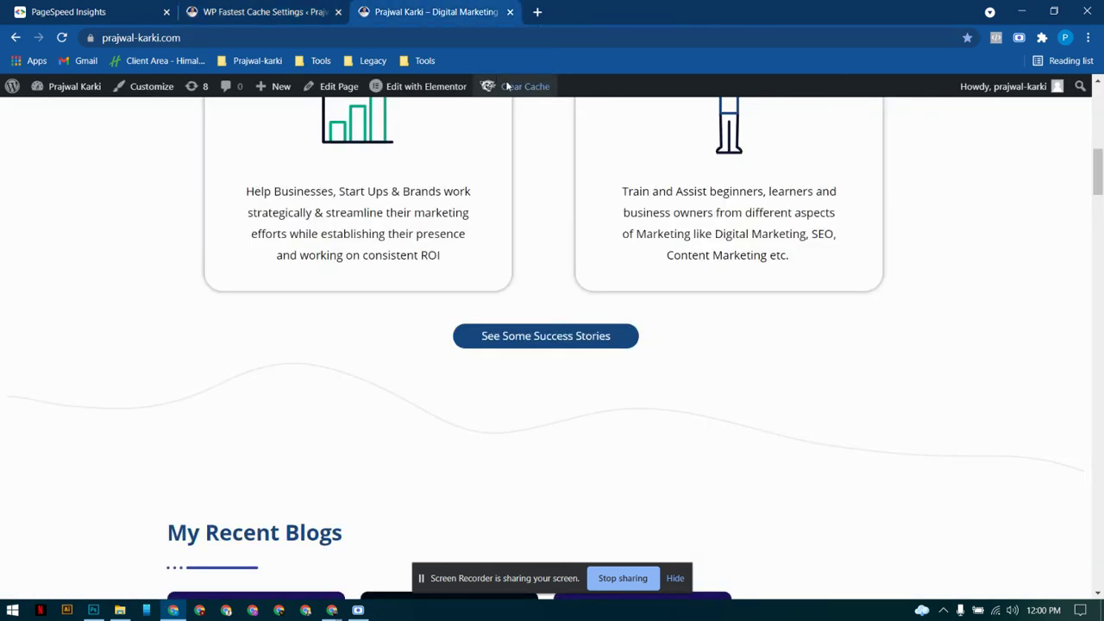
pyautogui.click(62, 37)
# - Rerun the PageSpeed Insights analysis for the site's home page
pyautogui.click(86, 5)
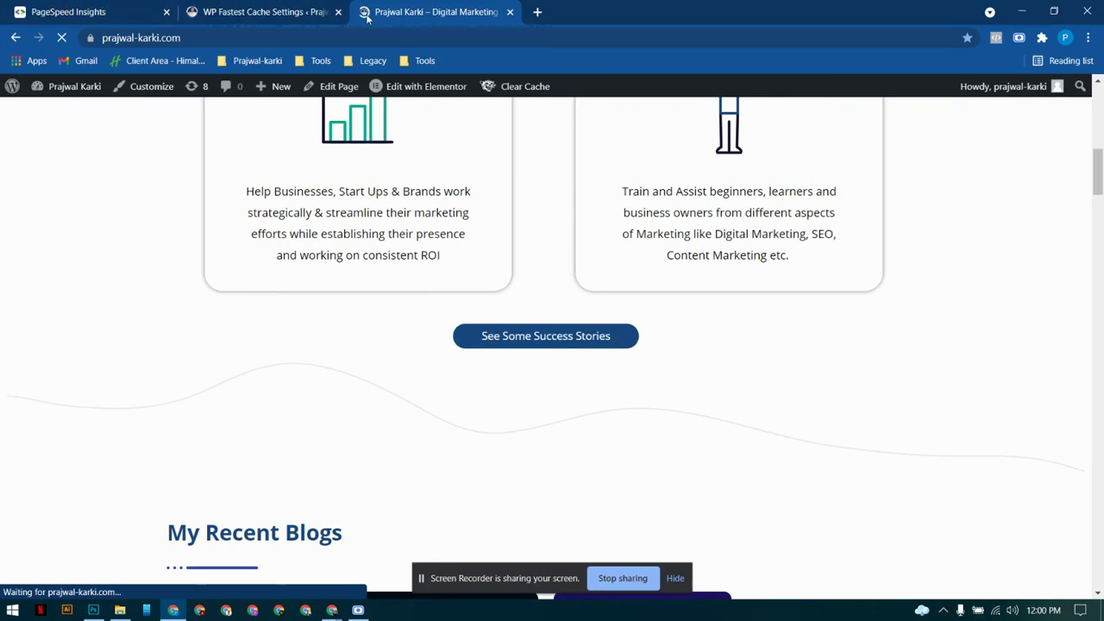
pyautogui.click(137, 9)
pyautogui.scroll(10, 681, 175)
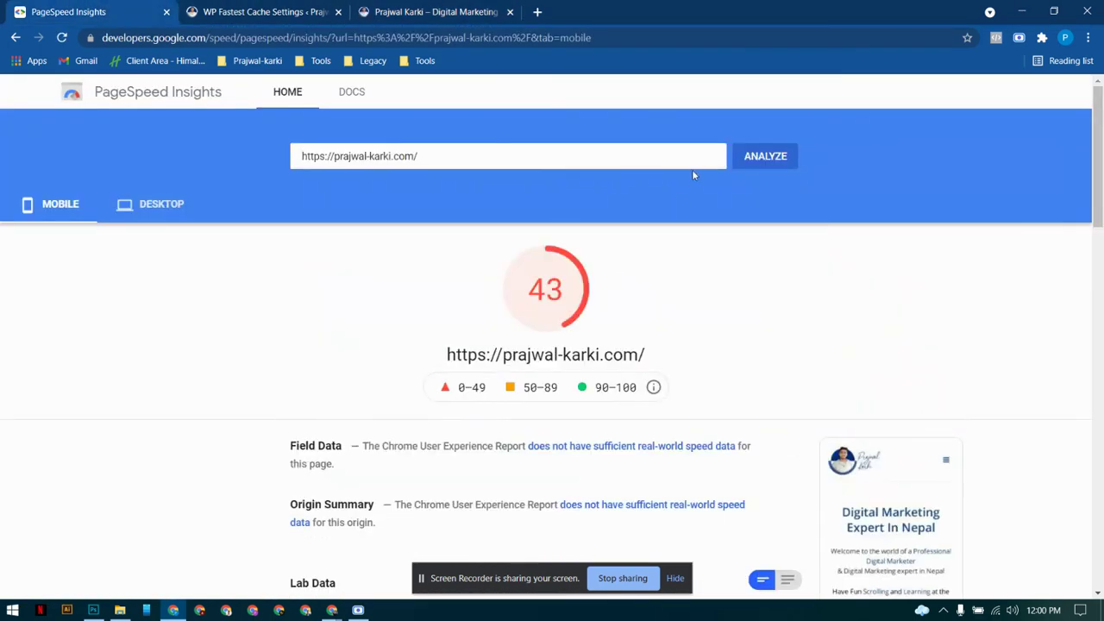
pyautogui.click(762, 155)
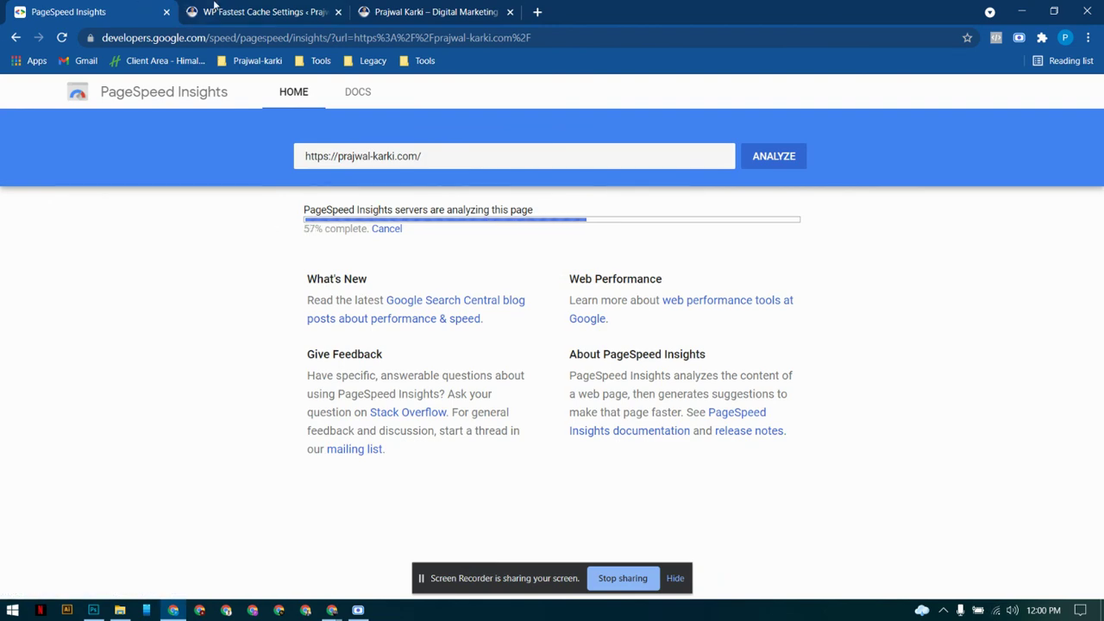
pyautogui.click(279, 11)
pyautogui.click(413, 12)
pyautogui.click(169, 7)
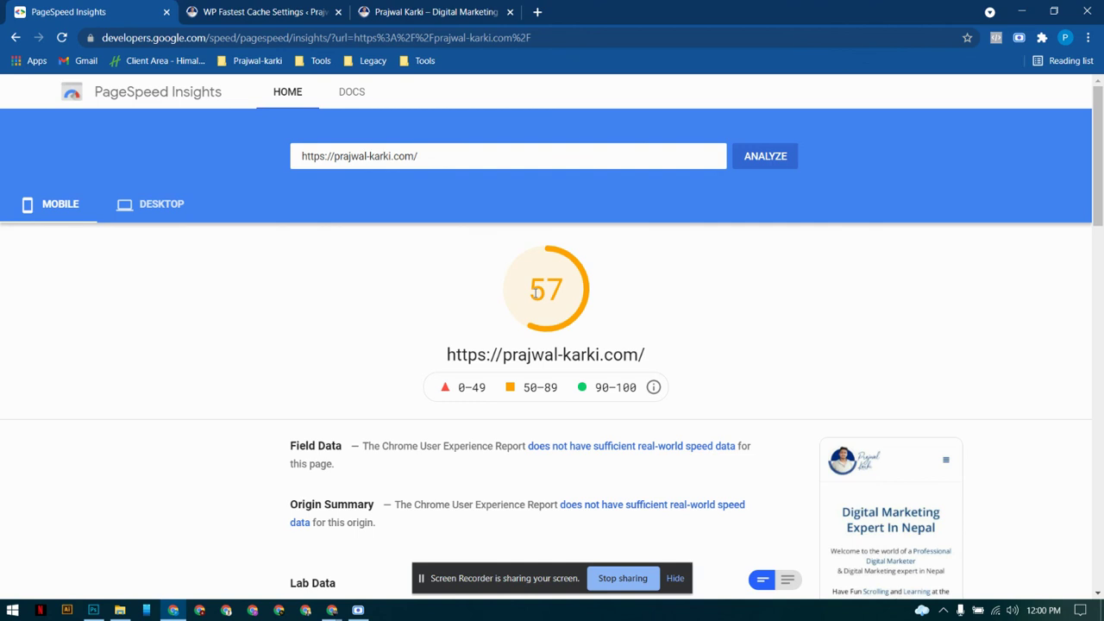
# - Review the desktop score, lab data and opportunities, including the details of "Reduce initial server response time"
pyautogui.click(155, 209)
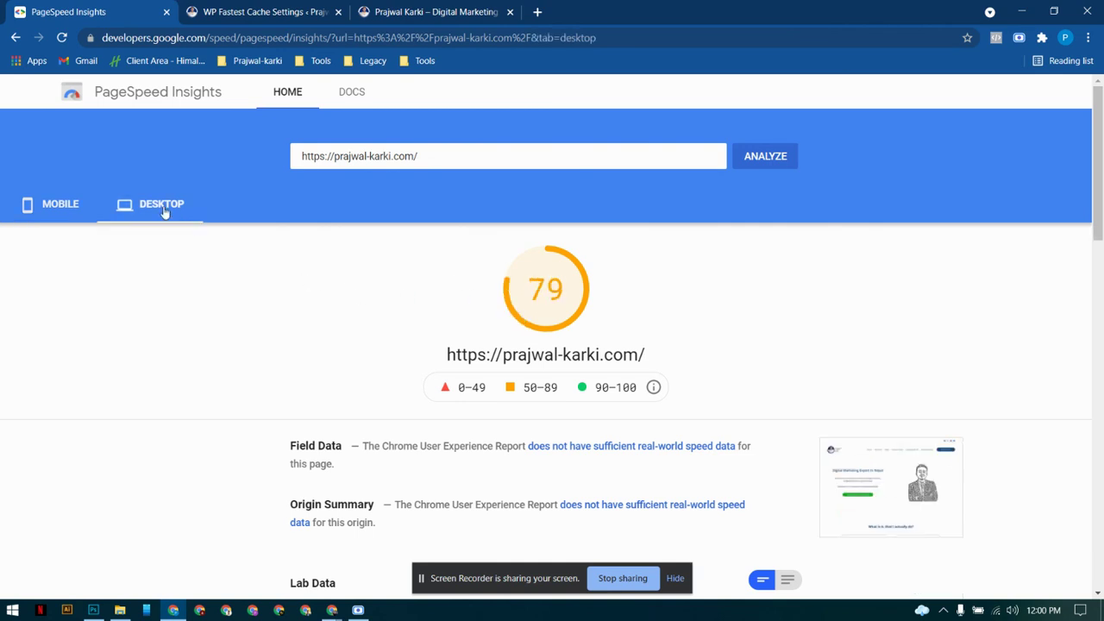
pyautogui.scroll(-2, 513, 292)
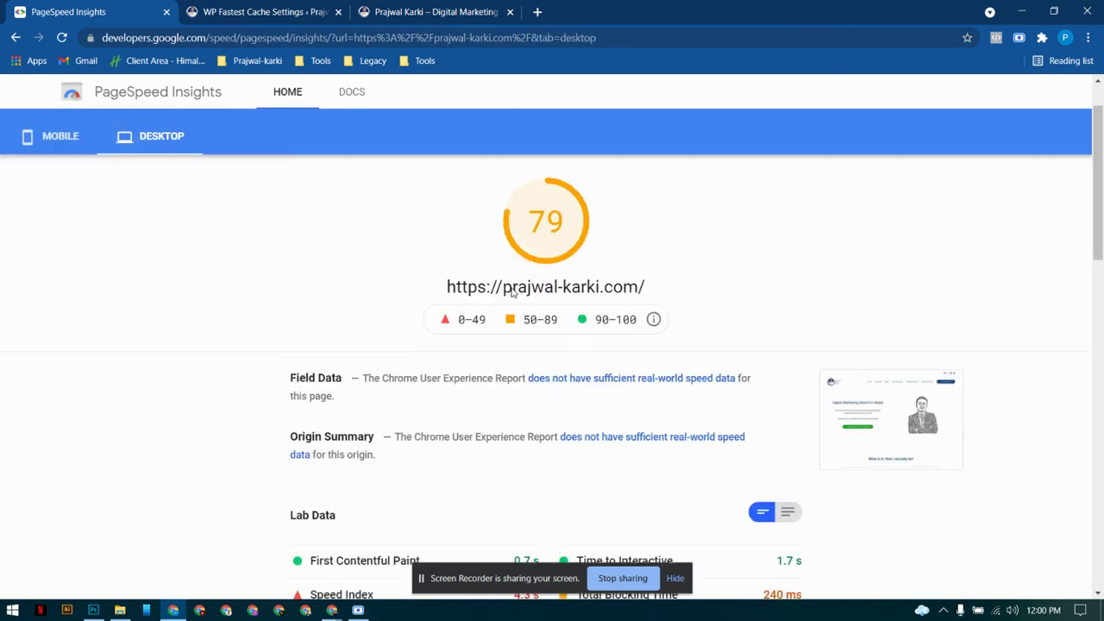
pyautogui.scroll(-1, 554, 320)
pyautogui.scroll(2, 555, 320)
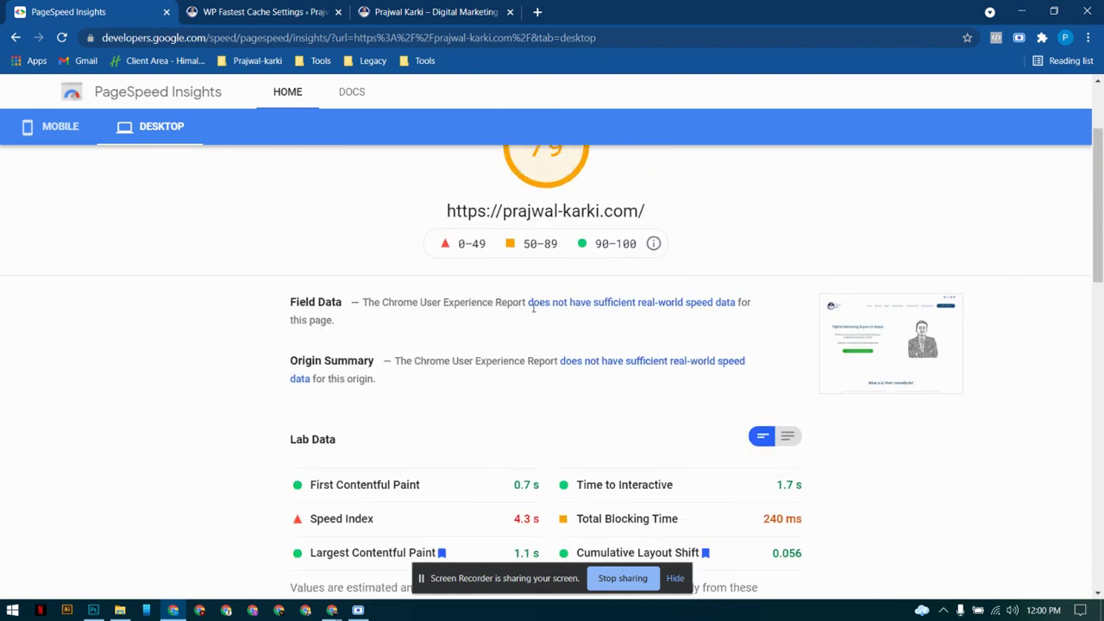
pyautogui.scroll(-4, 658, 326)
pyautogui.scroll(-2, 657, 325)
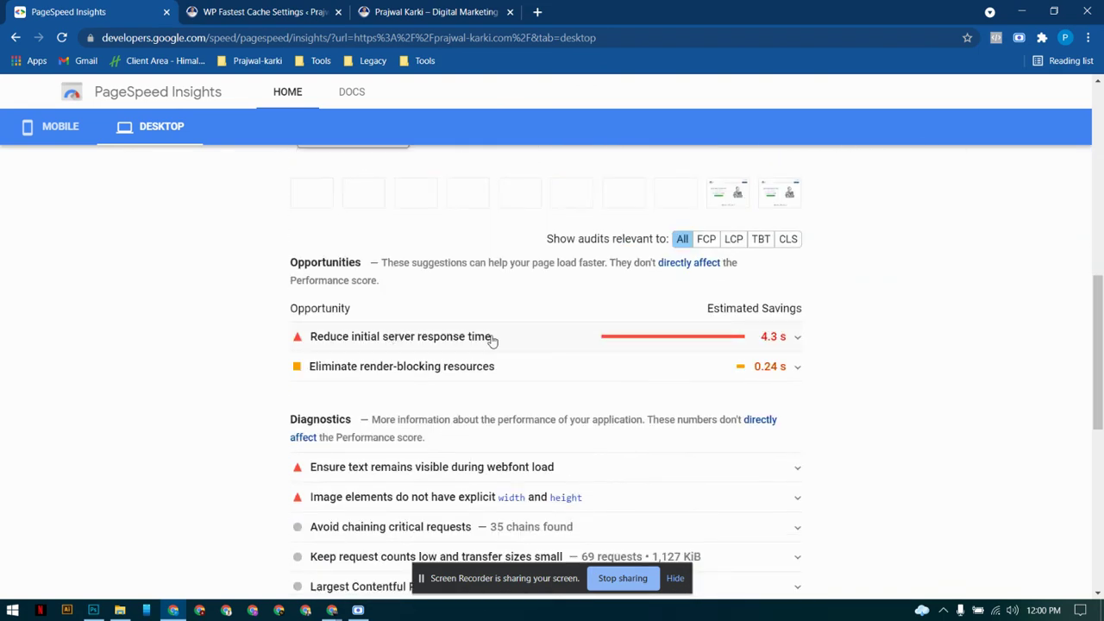
pyautogui.click(679, 341)
pyautogui.scroll(-1, 569, 411)
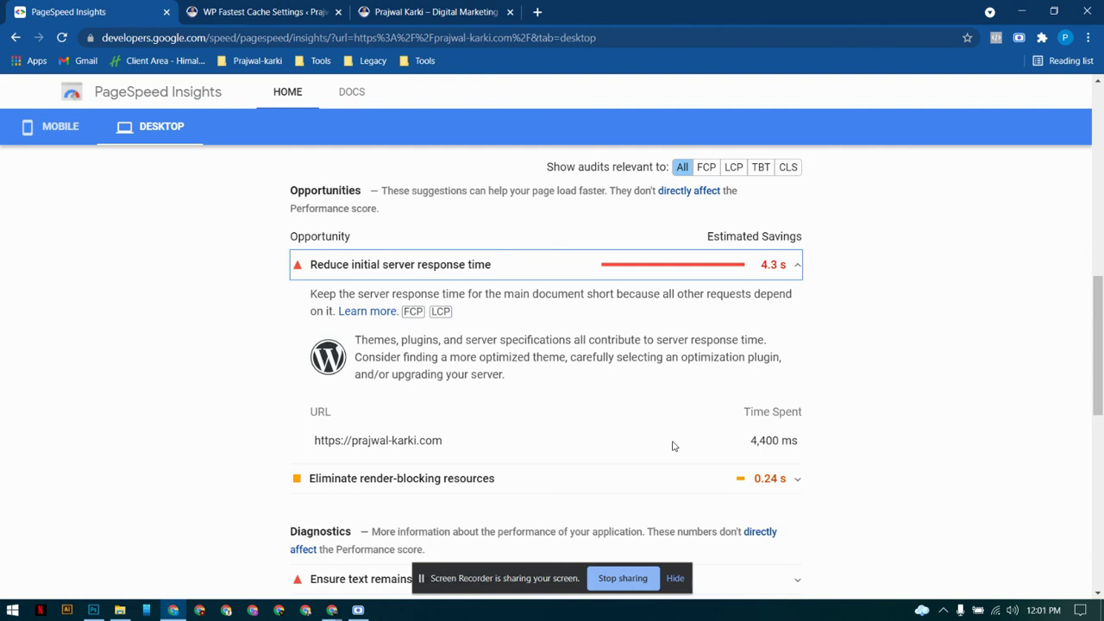
pyautogui.click(778, 262)
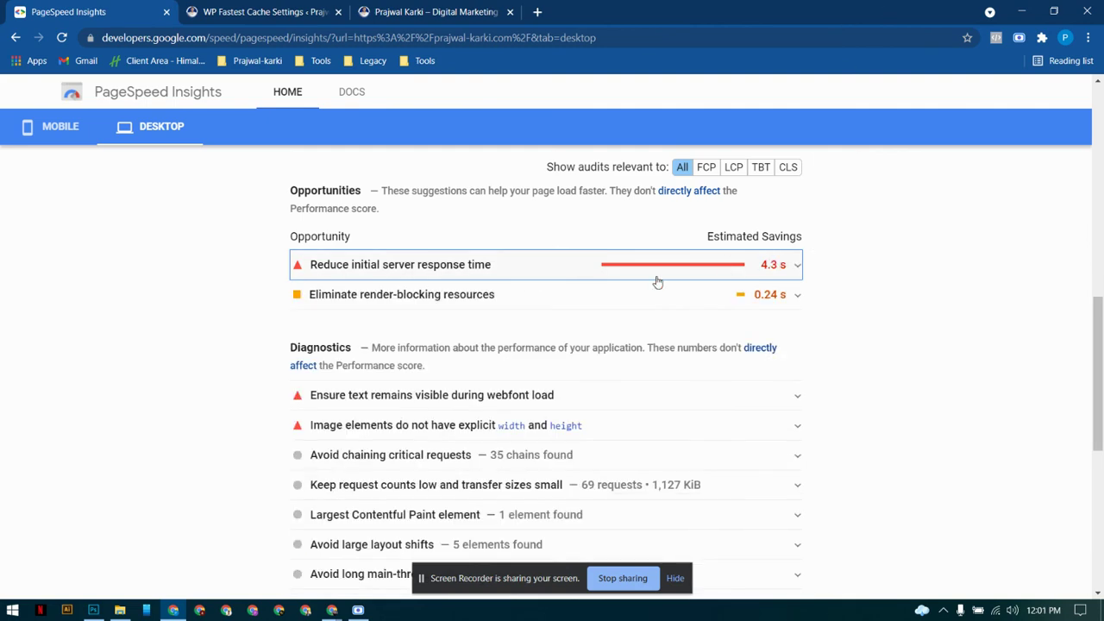
# - Go back to the mobile results and check the performance score
pyautogui.scroll(4, 657, 282)
pyautogui.scroll(1, 604, 287)
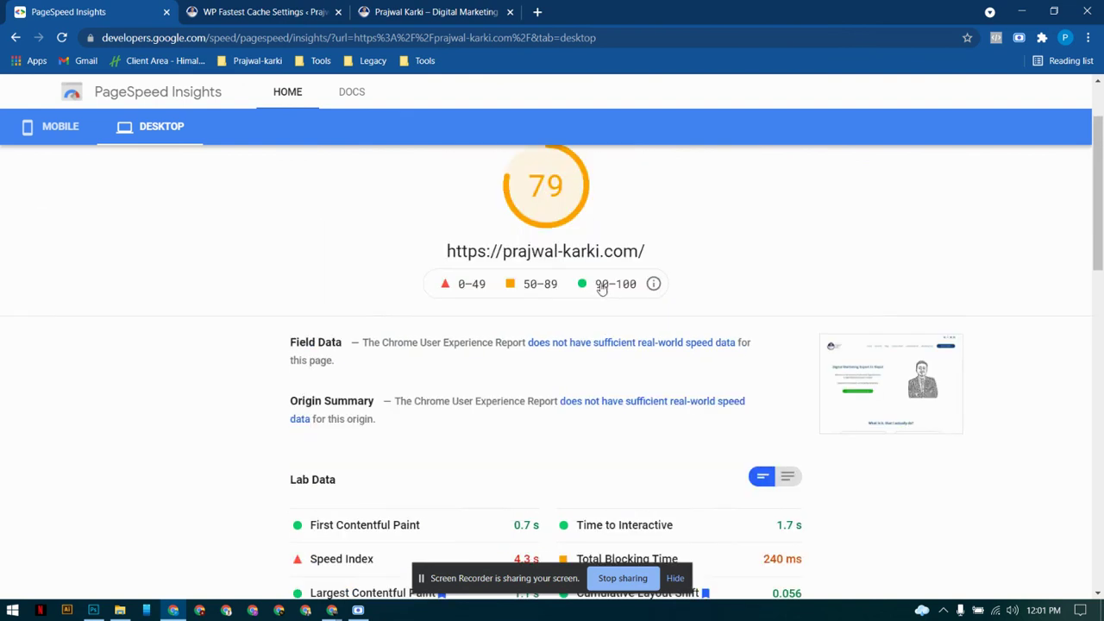
pyautogui.scroll(2, 601, 288)
pyautogui.click(47, 217)
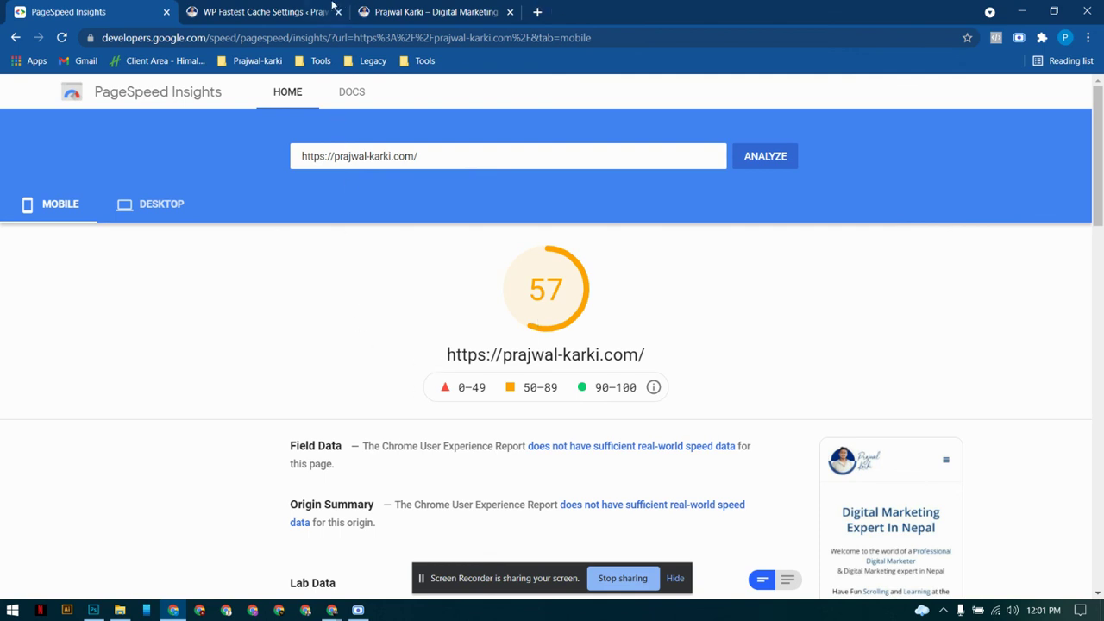
# - Return to the WordPress admin and open the Elementor settings
pyautogui.click(244, 11)
pyautogui.moveTo(62, 297)
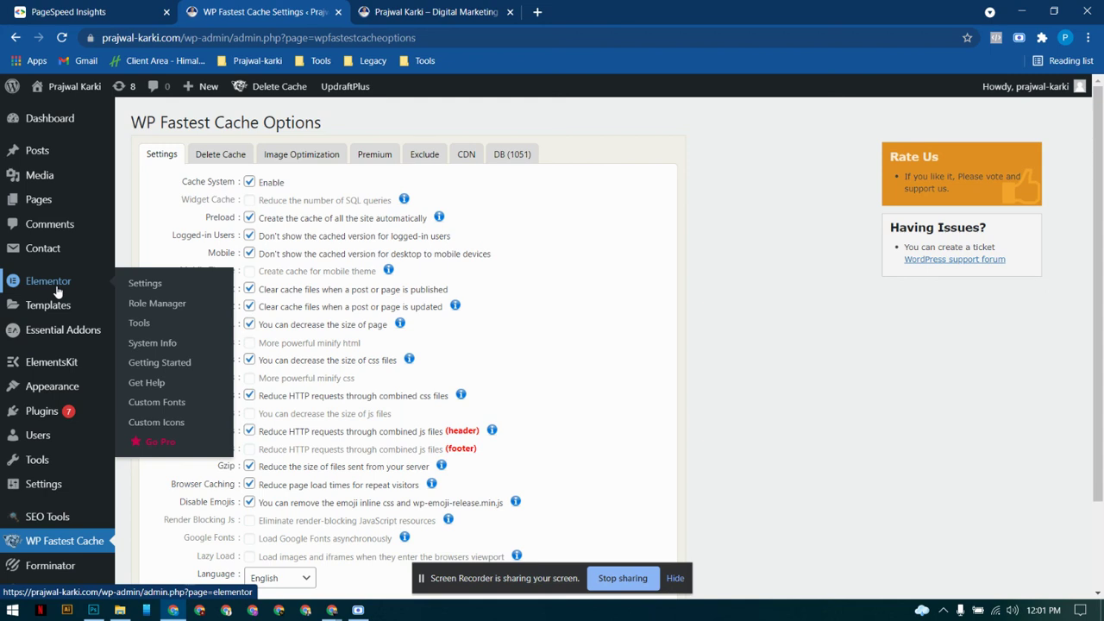
pyautogui.click(48, 282)
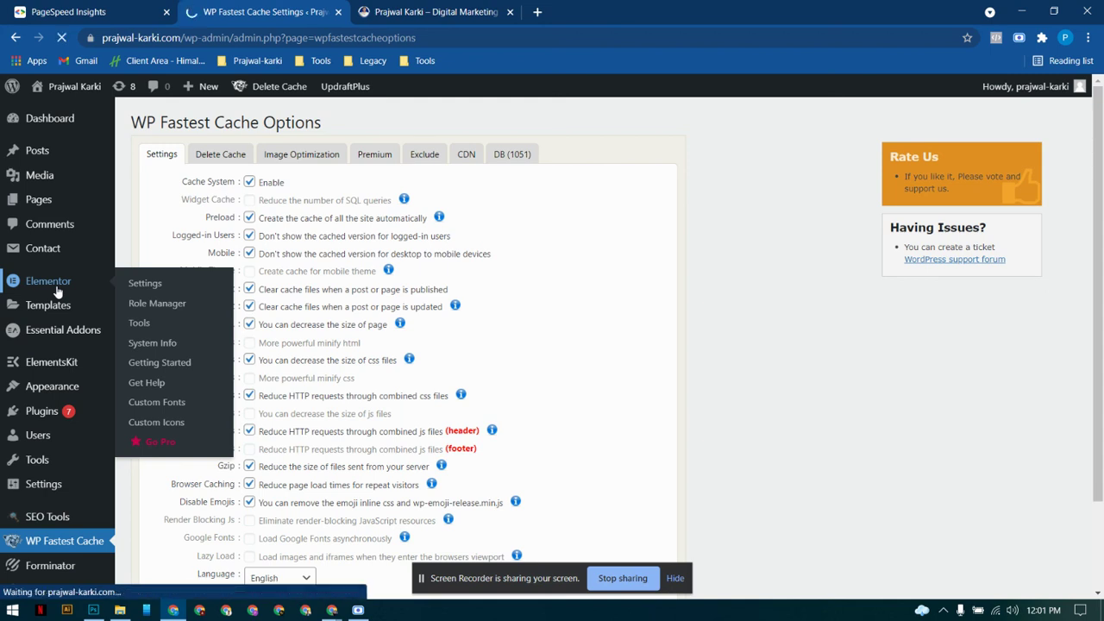